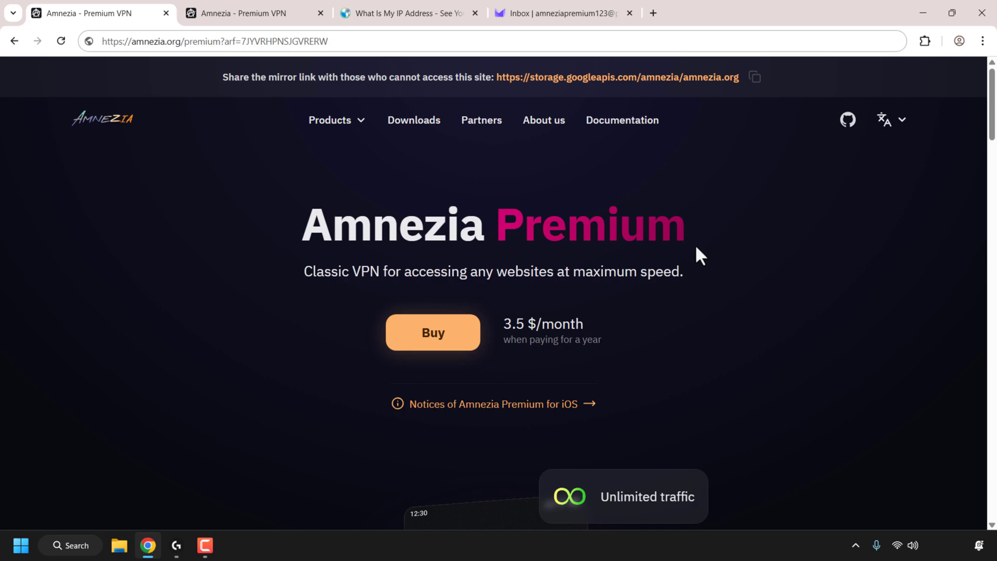
Check the current IP address and its location on the What Is My IP Address page, and return to the Amnezia Premium page.
click(427, 19)
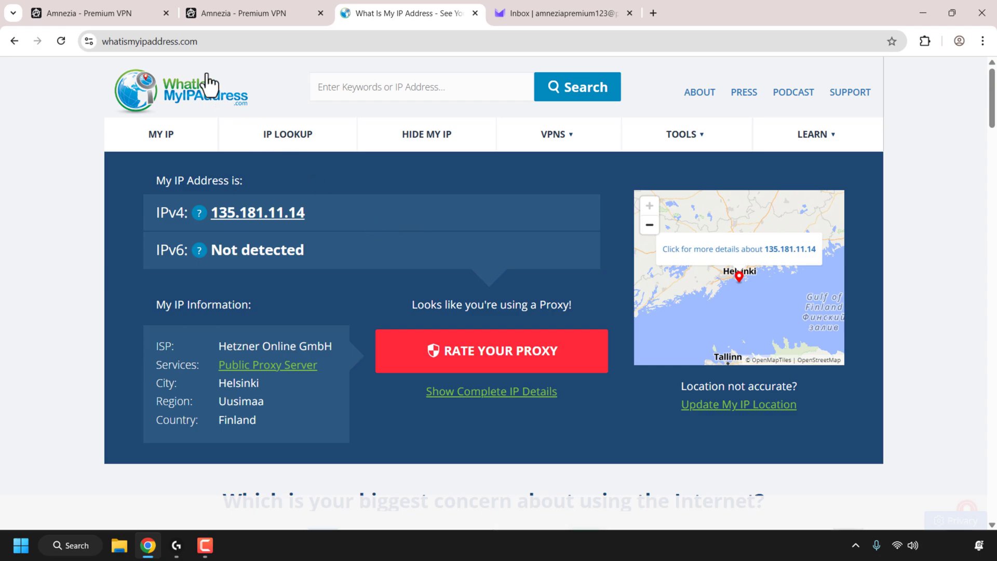
click(126, 15)
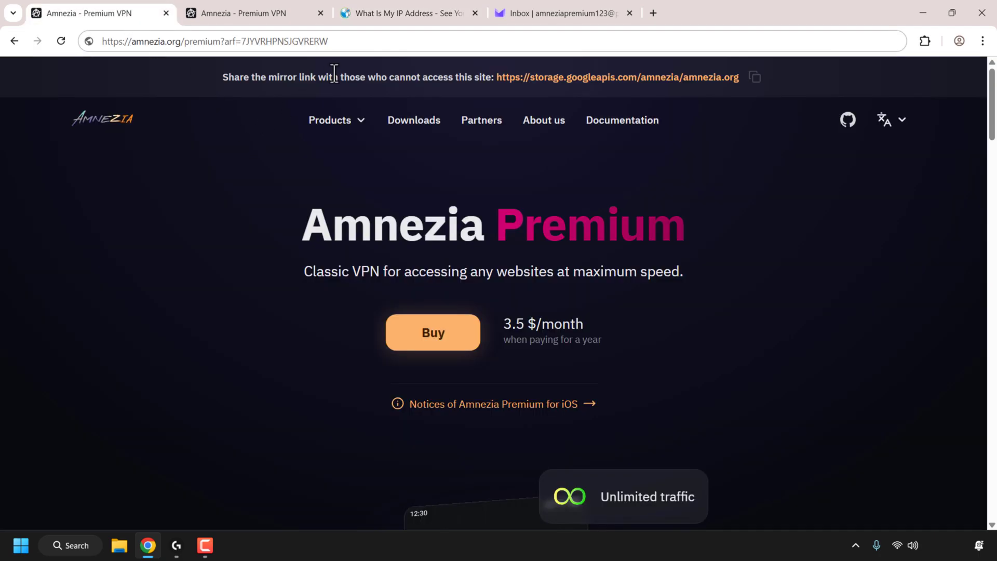
Compare the direct and mirror links for Amnezia Premium, and load the page from the direct amnezia.org link.
click(361, 41)
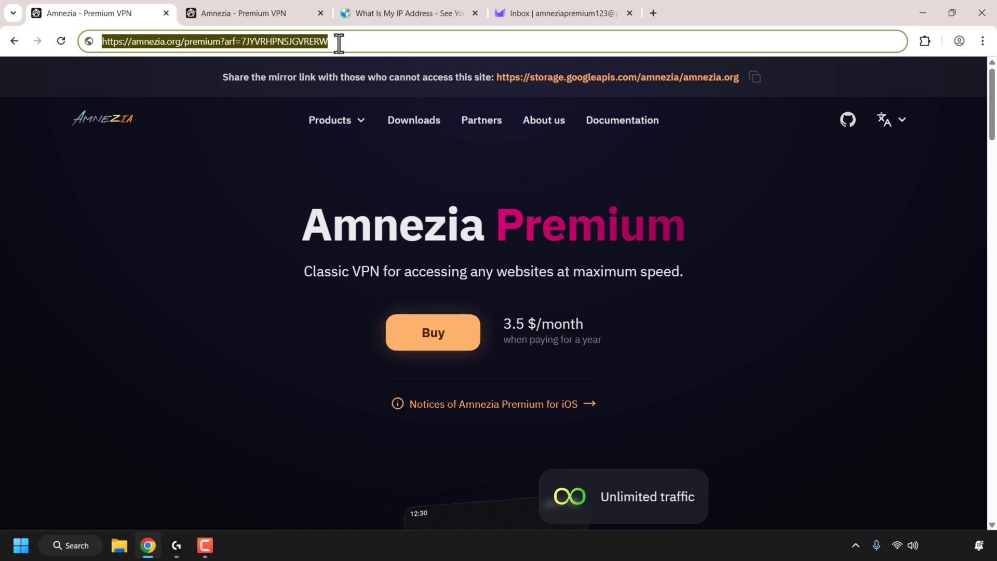
click(251, 11)
click(524, 42)
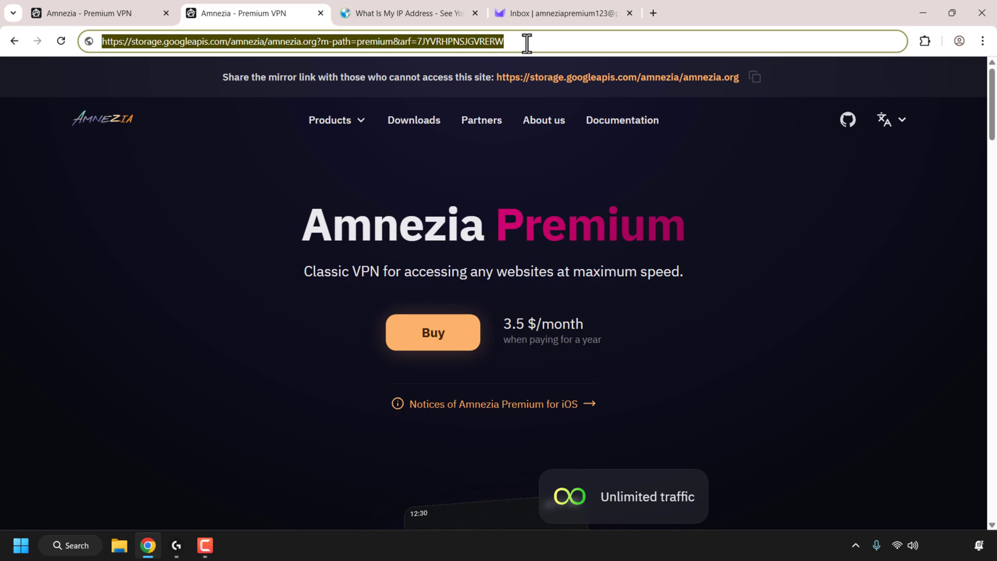
click(154, 21)
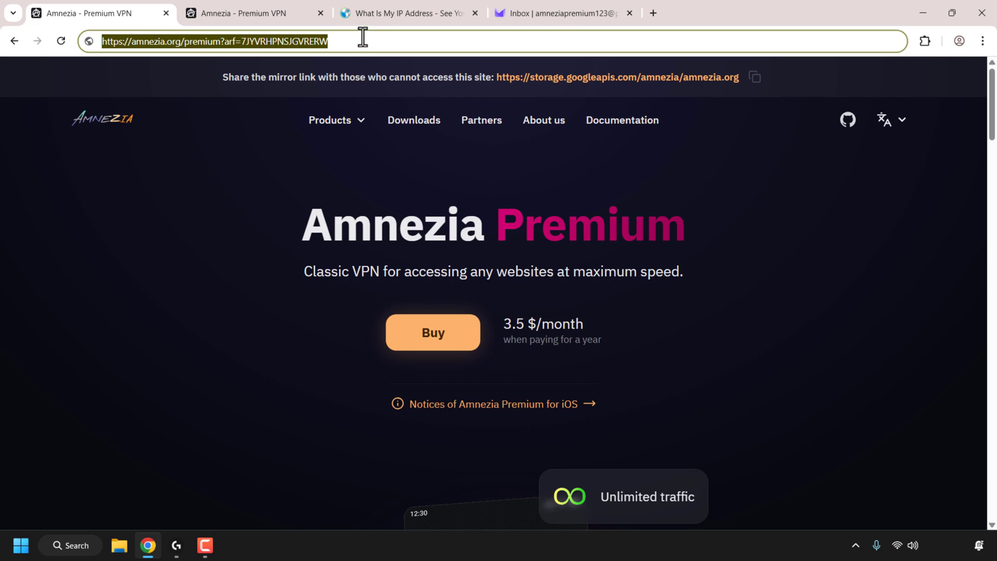
key(Return)
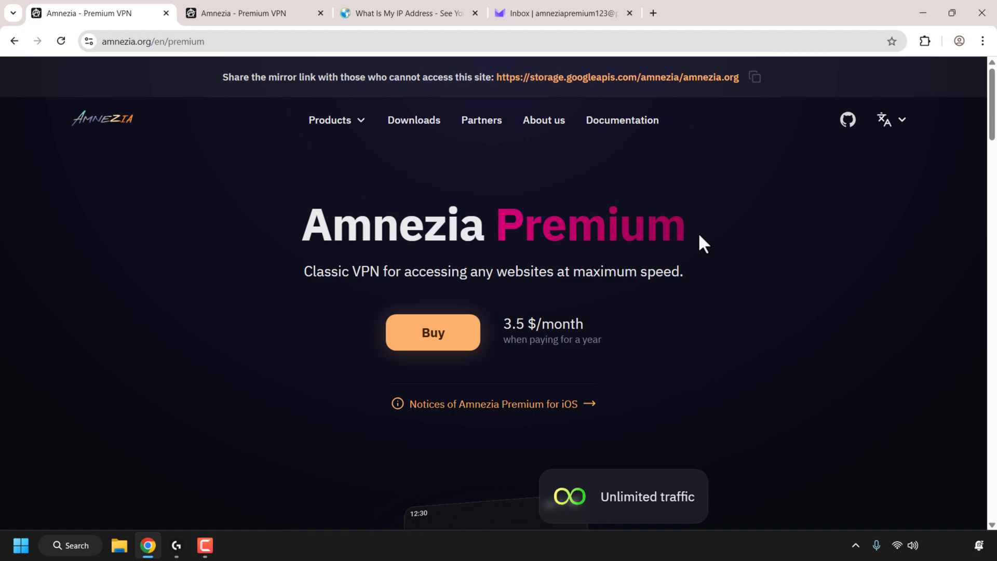
Review the Amnezia Premium features, including speed, device limit, support, available countries and app download.
scroll(992, 156, down, 6)
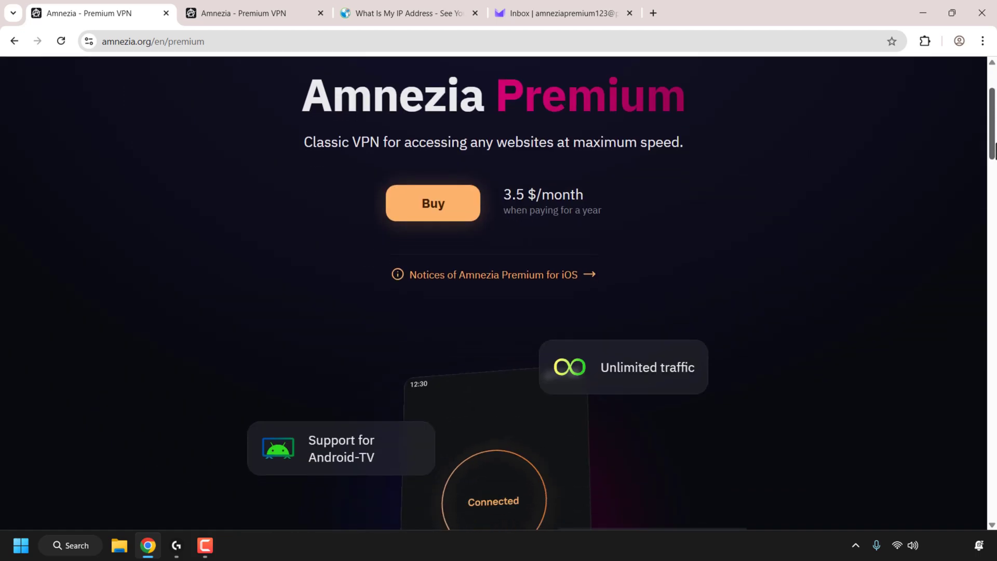
drag(995, 177, 994, 183)
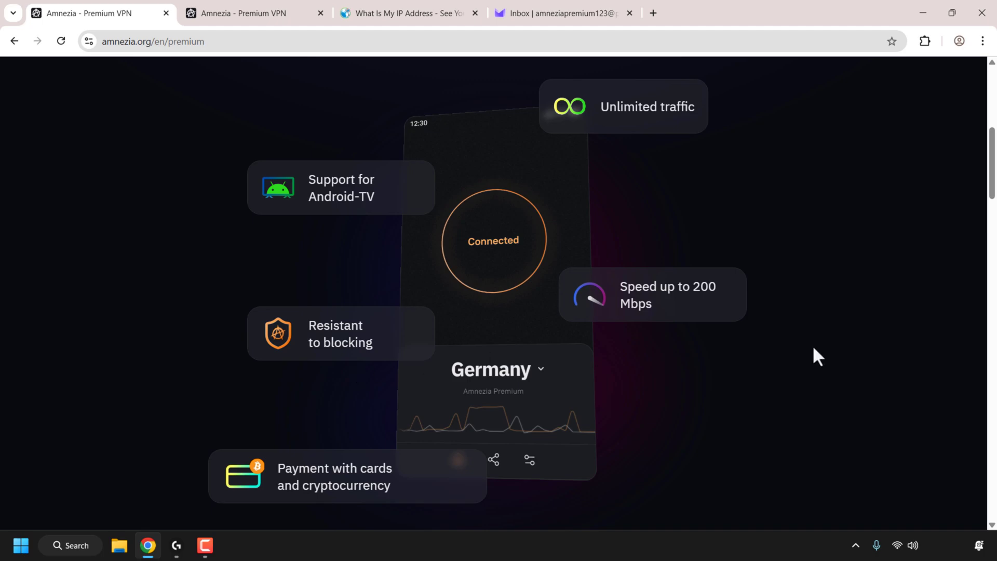
drag(993, 178, 993, 247)
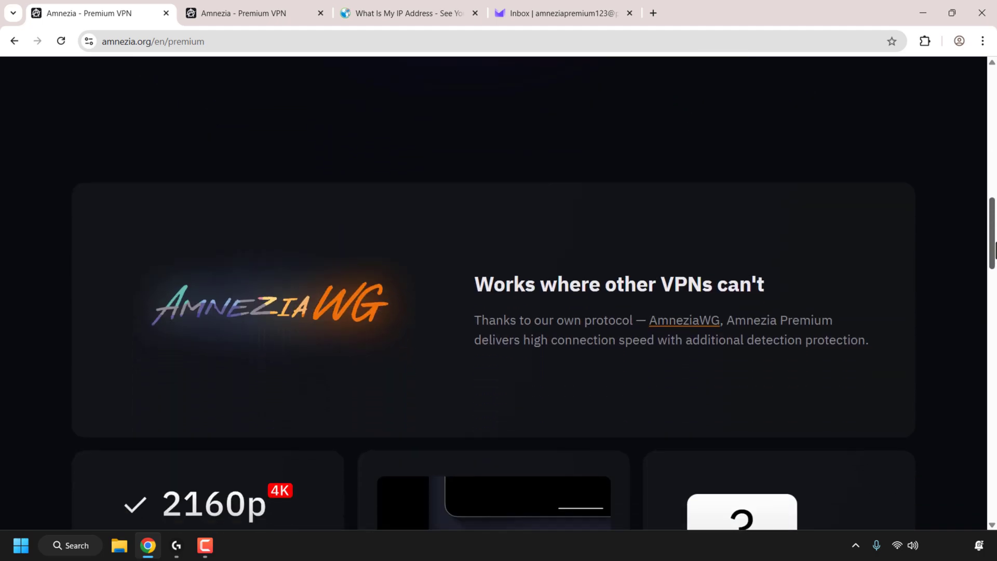
scroll(377, 289, down, 2)
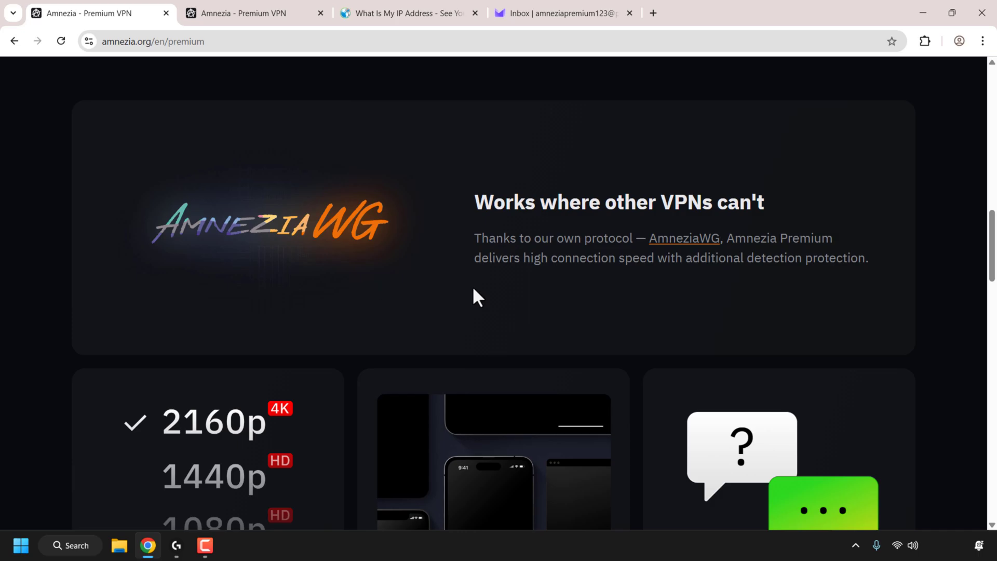
drag(993, 266, 995, 302)
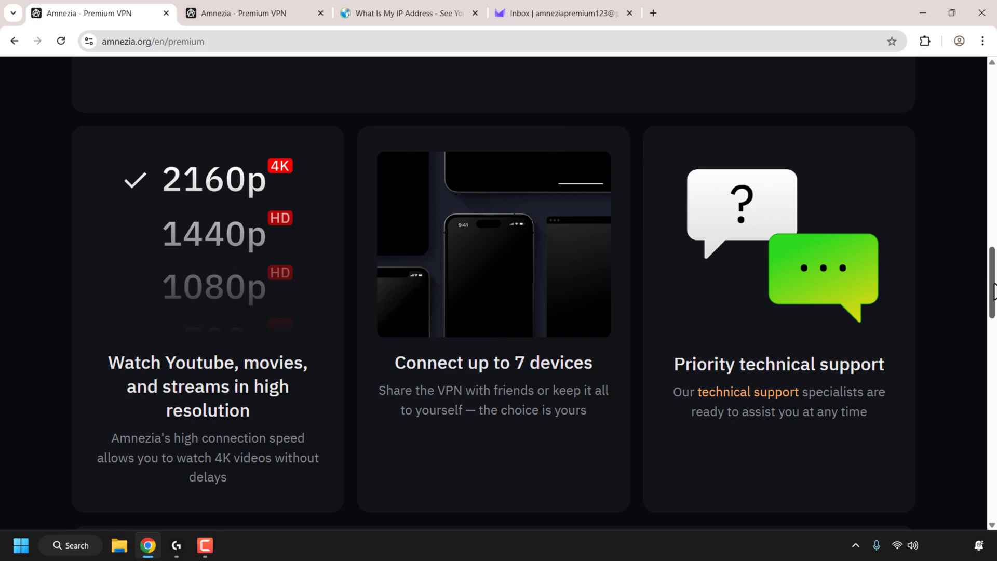
scroll(346, 406, down, 6)
scroll(973, 349, down, 2)
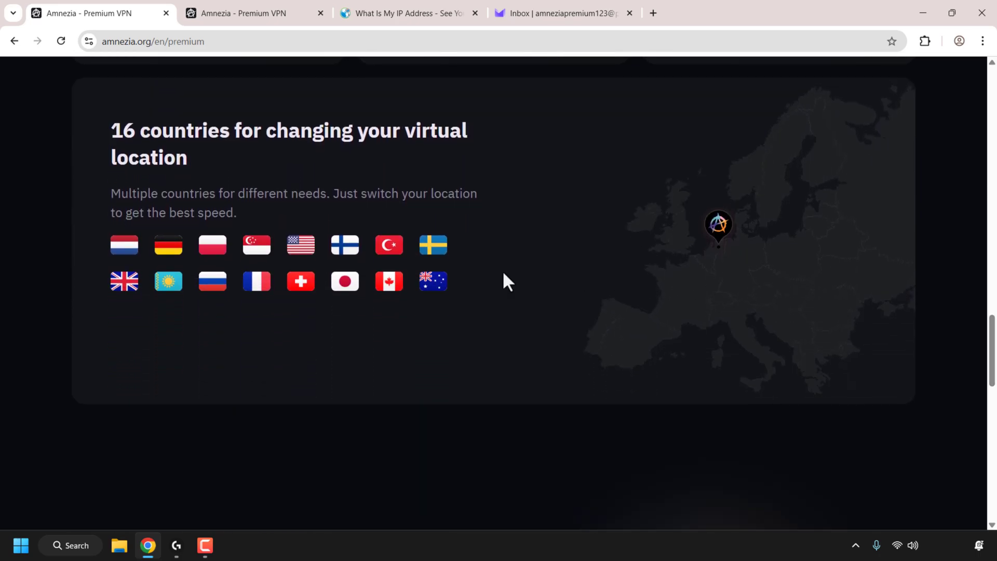
scroll(549, 280, down, 3)
scroll(992, 370, down, 10)
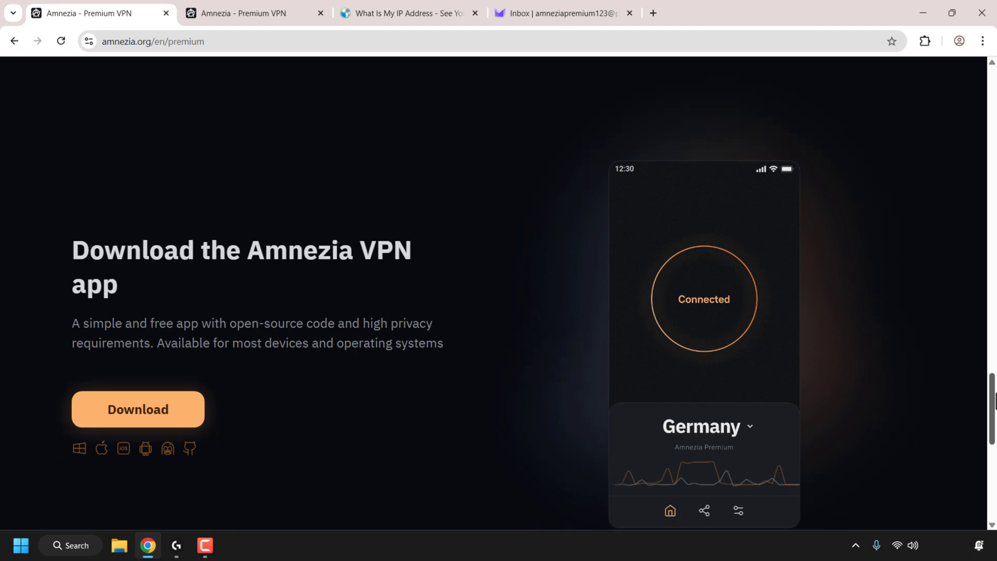
scroll(989, 324, up, 4)
scroll(989, 325, up, 20)
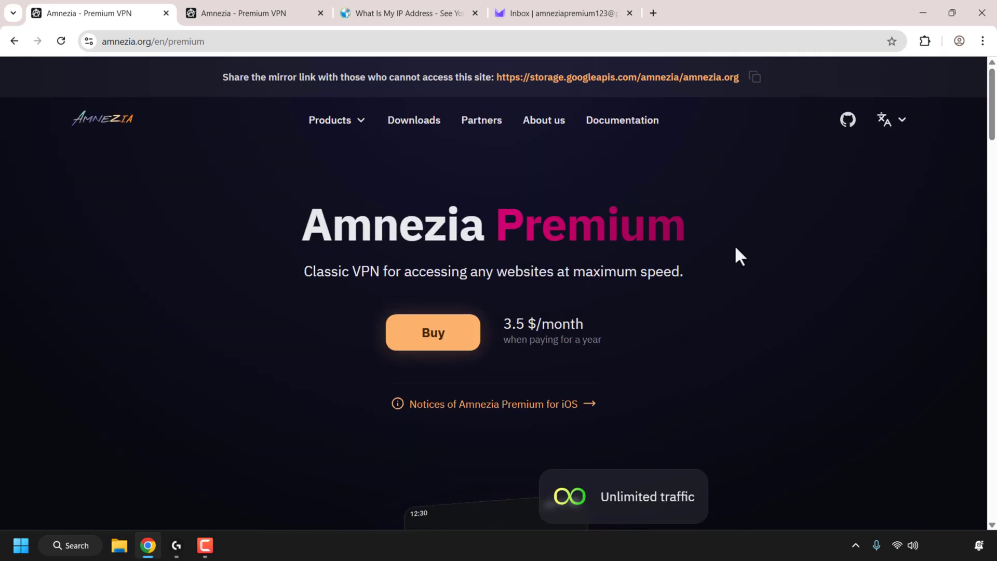
Order the 6 Months Amnezia Premium plan with Cryptocurrencies as the payment method and the buyer's email filled in.
click(469, 347)
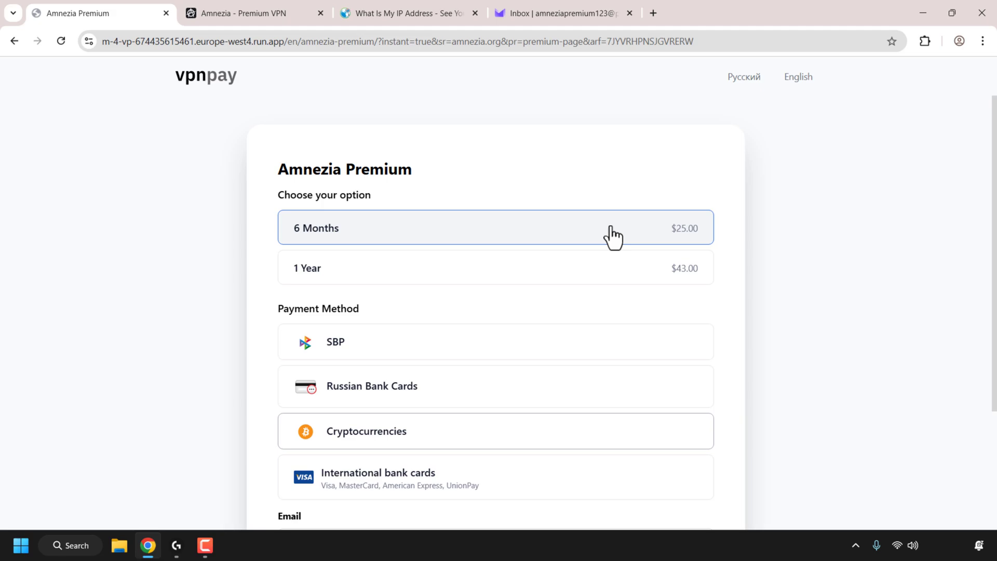
scroll(613, 236, down, 2)
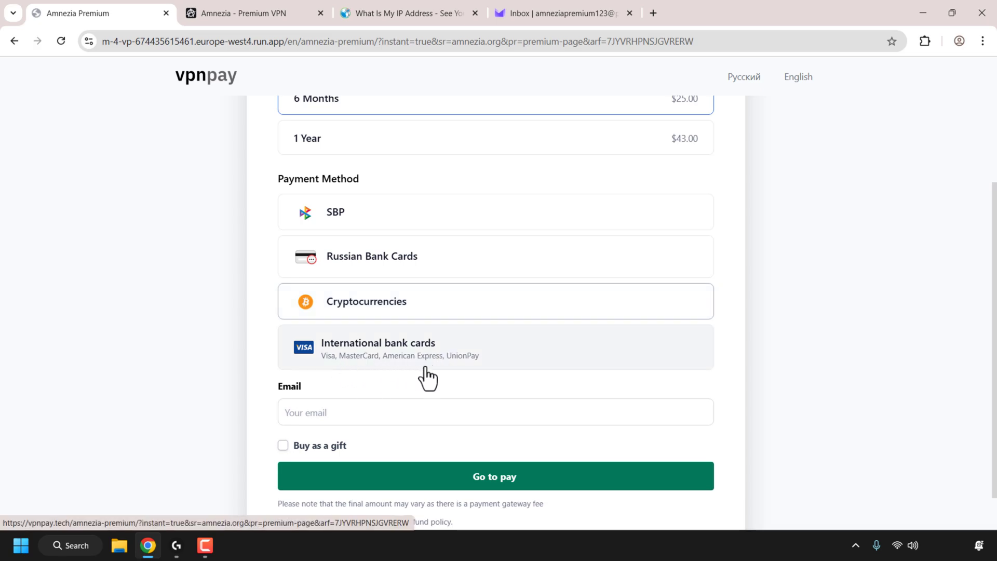
click(464, 313)
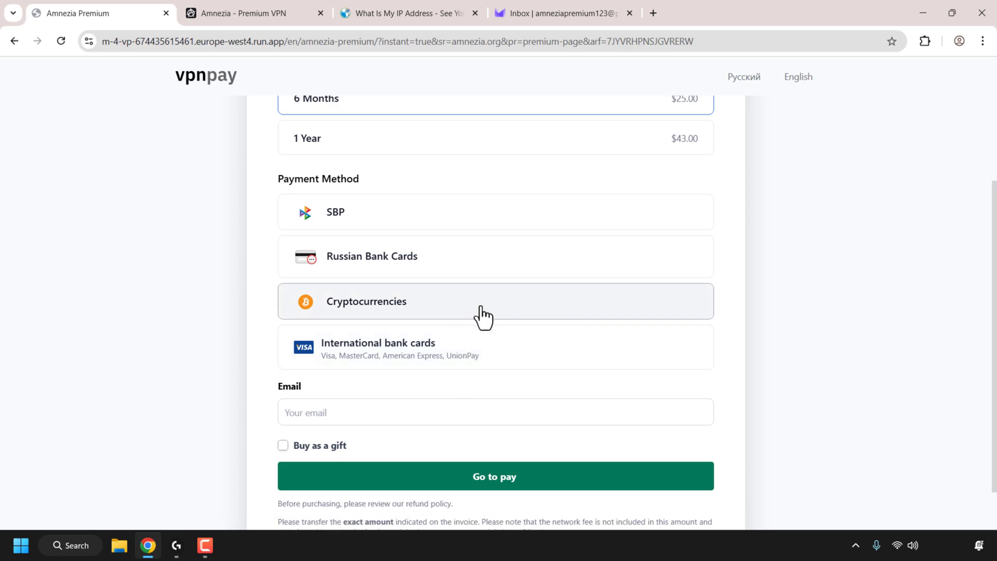
click(446, 413)
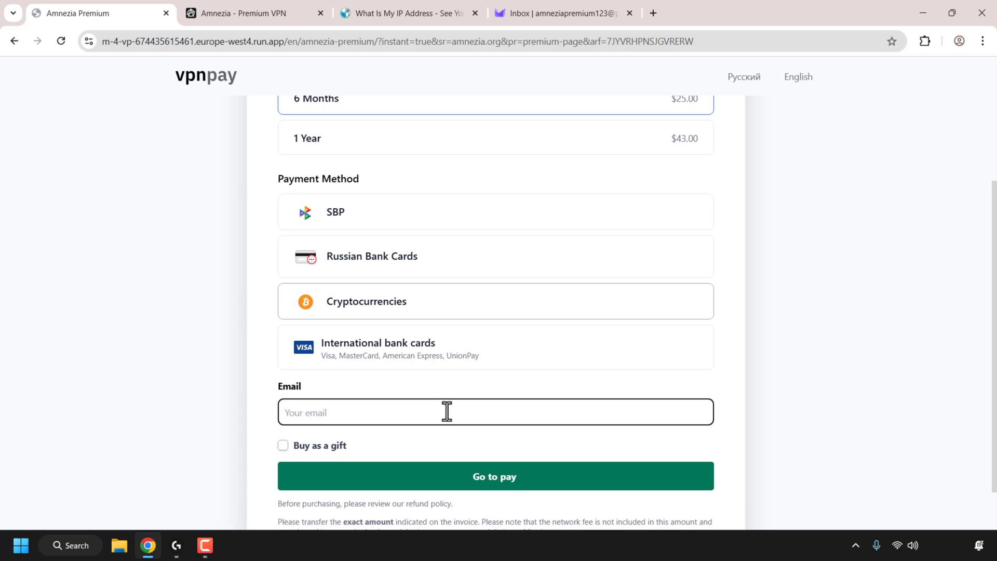
key(ctrl+v)
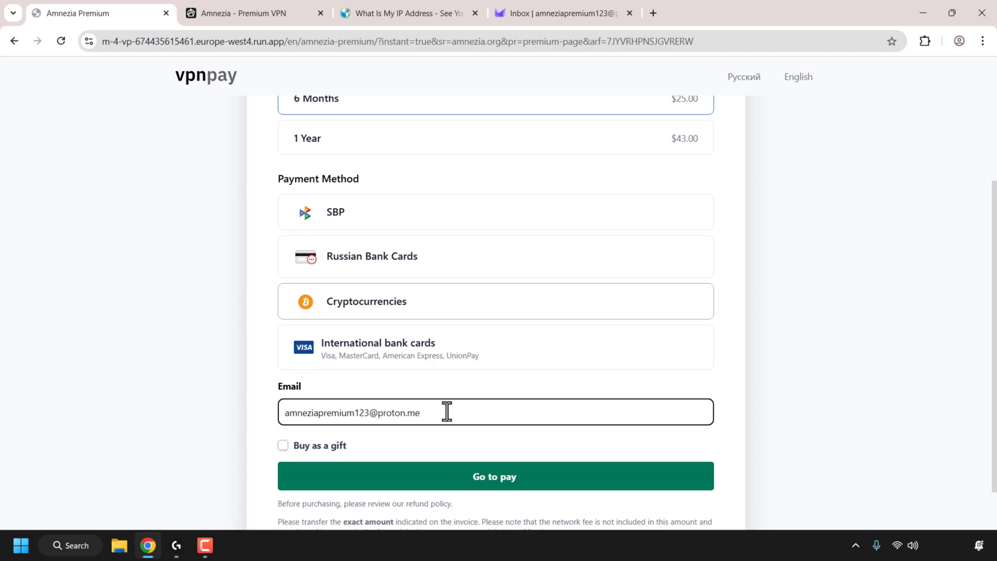
scroll(543, 476, down, 1)
click(550, 422)
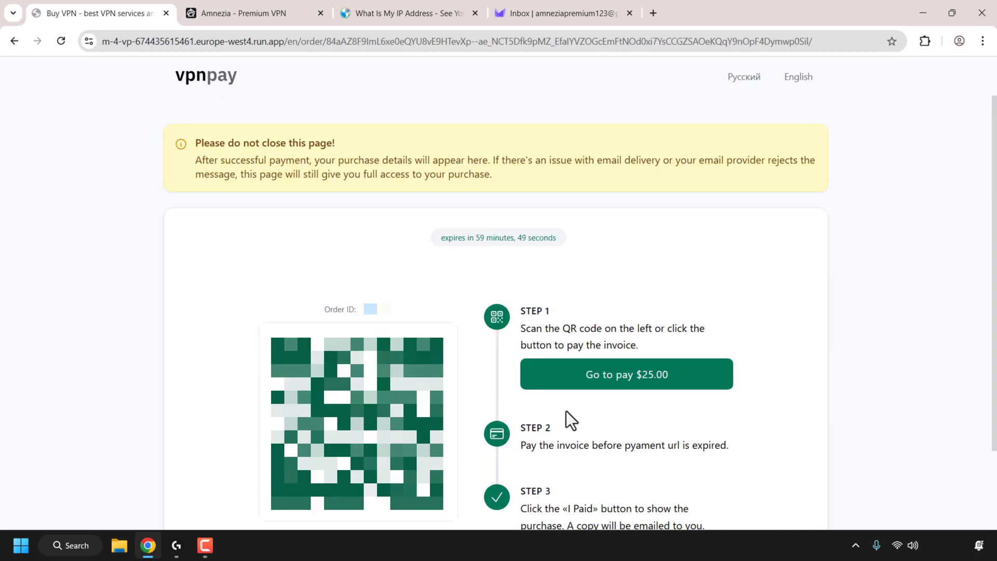
Open the $25.00 invoice and proceed to payment in USDT on the Arbitrum network.
scroll(567, 411, down, 1)
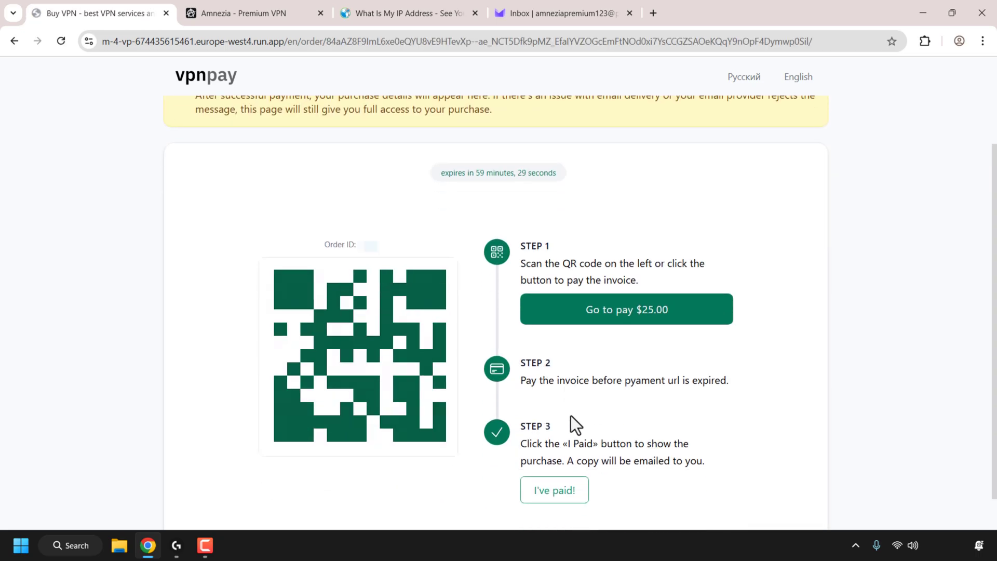
click(651, 315)
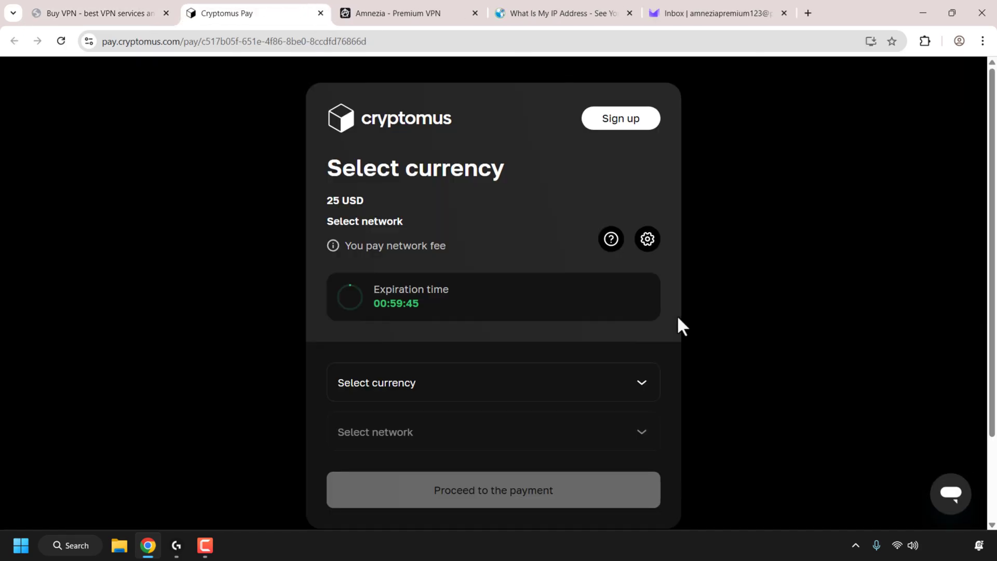
click(579, 383)
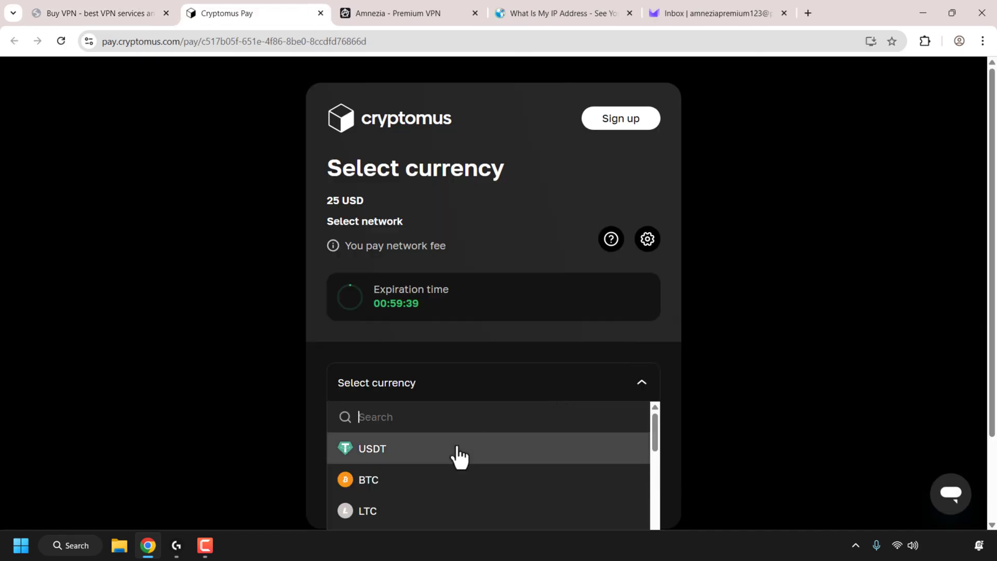
click(456, 448)
click(470, 502)
click(574, 498)
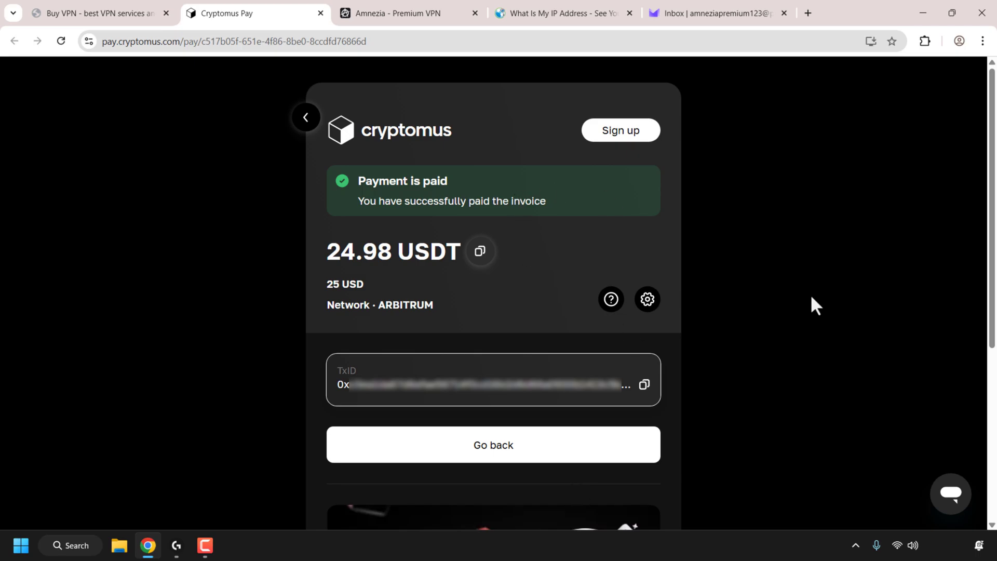
Return from the paid invoice to the vpnpay home page and close that tab.
click(514, 452)
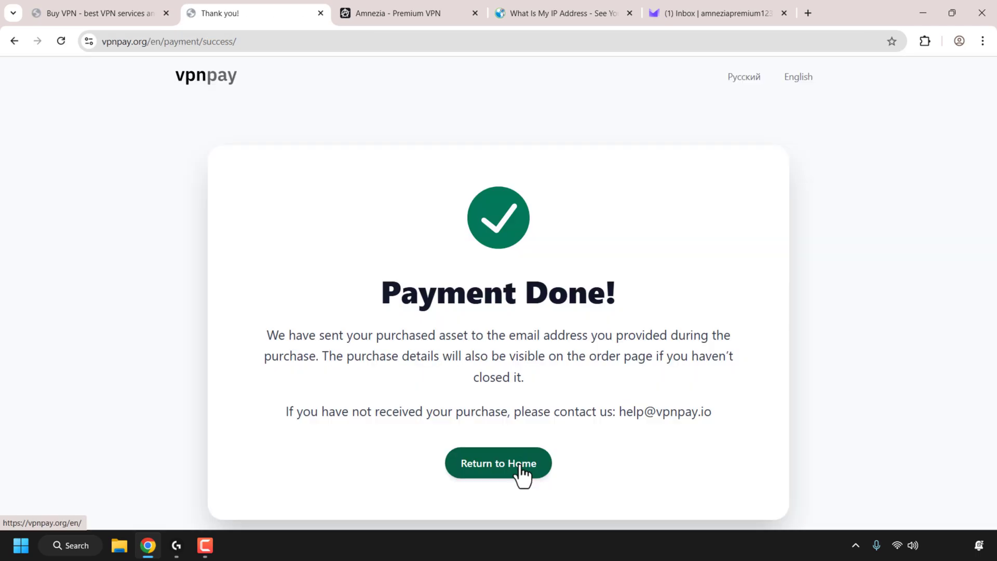
click(519, 465)
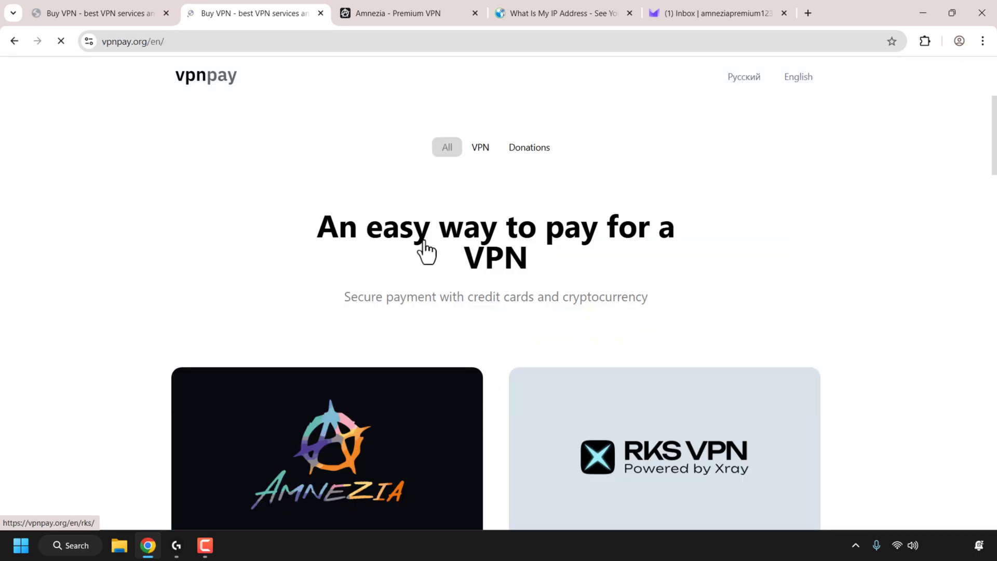
click(321, 12)
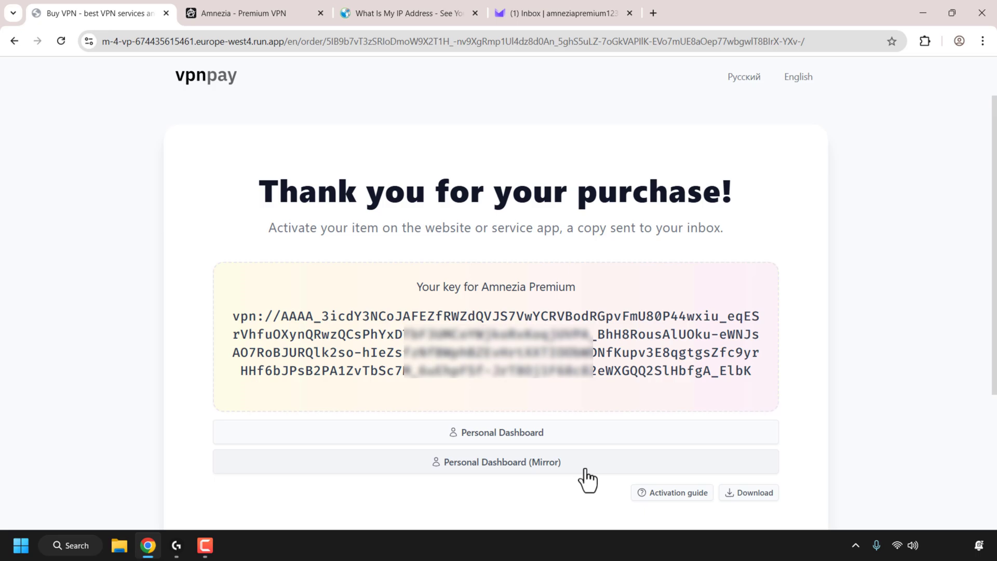
View the "Successful purchase of an activation code." email in the Proton Mail inbox and return to the order page.
click(594, 8)
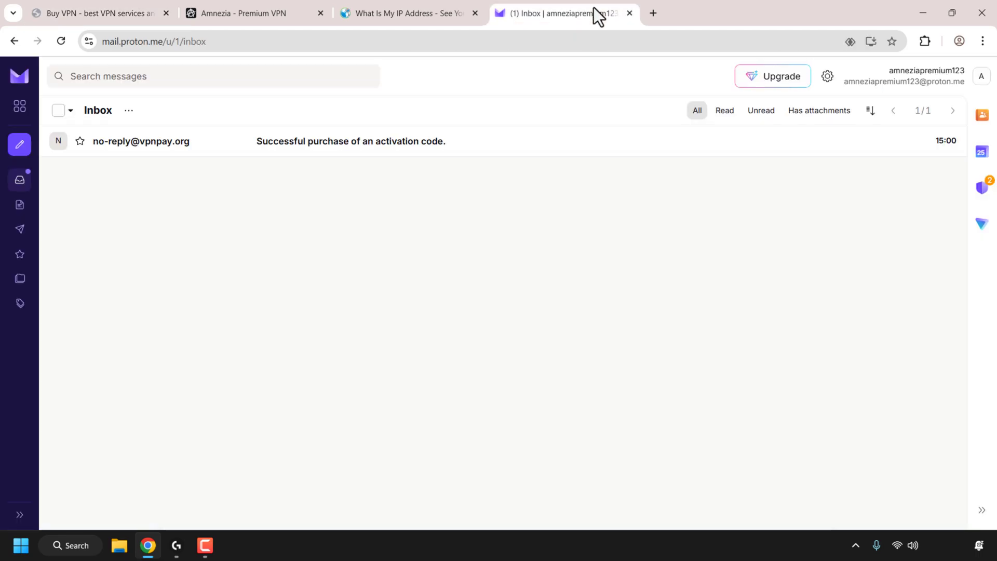
click(202, 145)
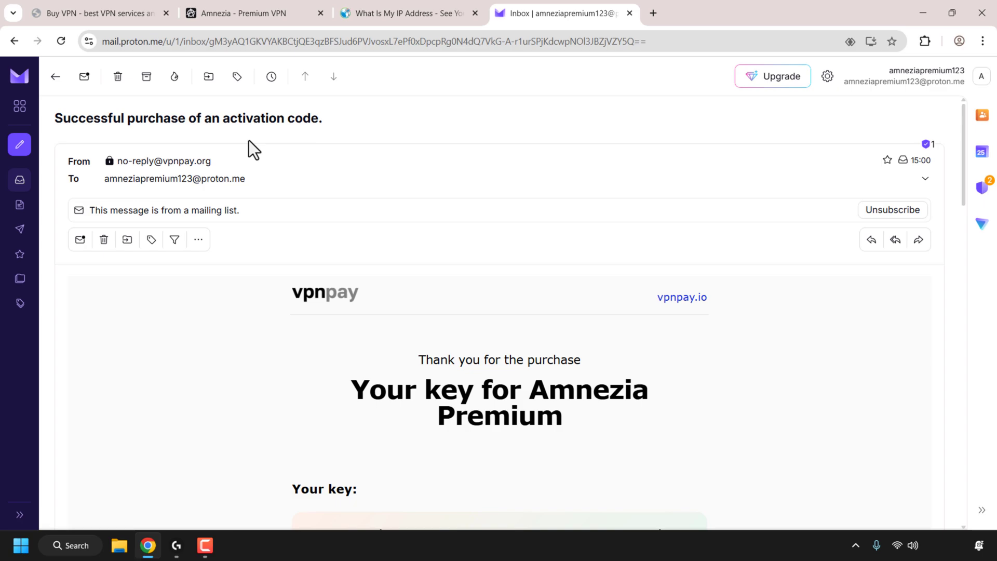
drag(963, 149, 927, 155)
click(125, 9)
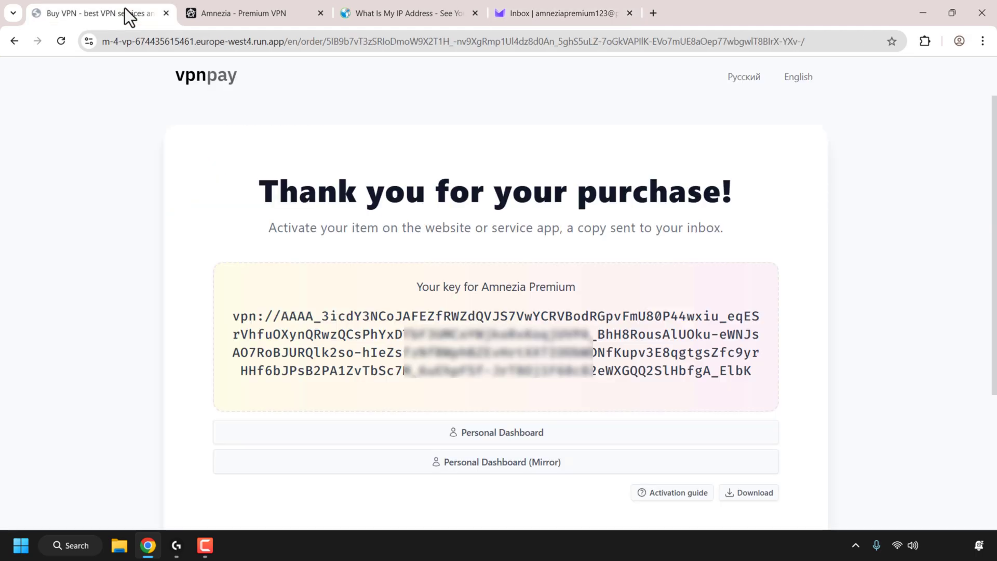
Select the purchased Amnezia Premium key, and open the Personal Dashboard at its How to Connect section.
click(338, 338)
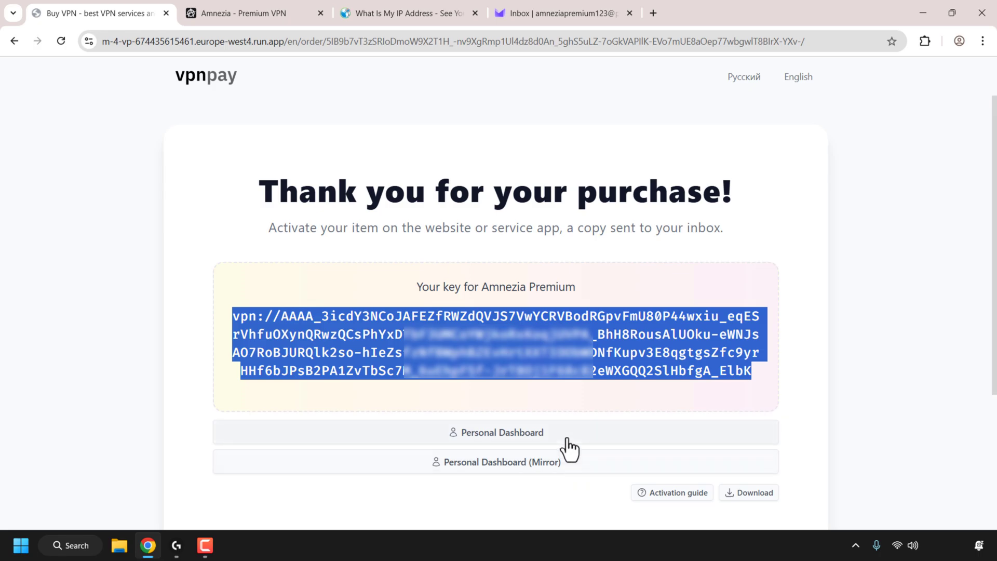
click(511, 436)
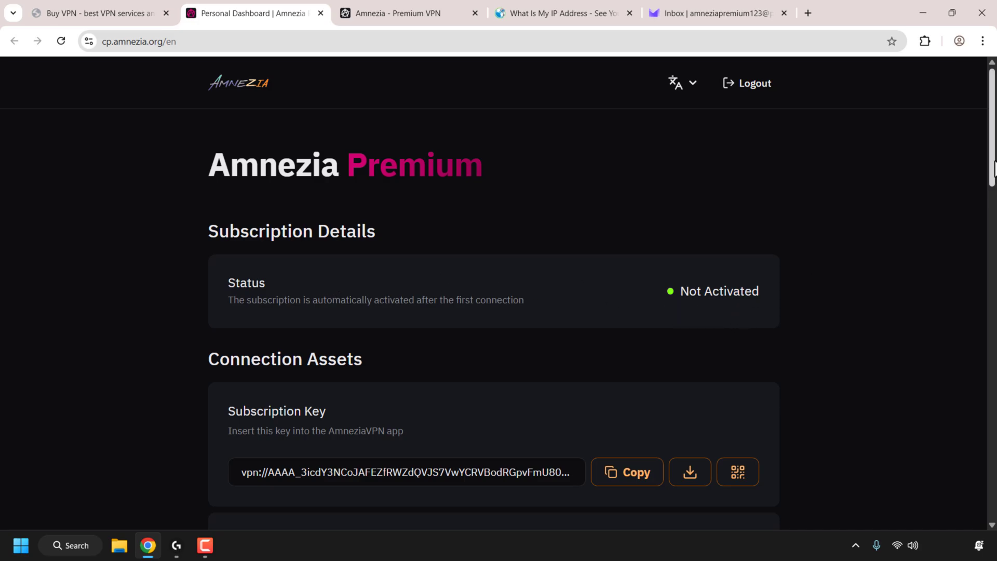
scroll(388, 173, down, 5)
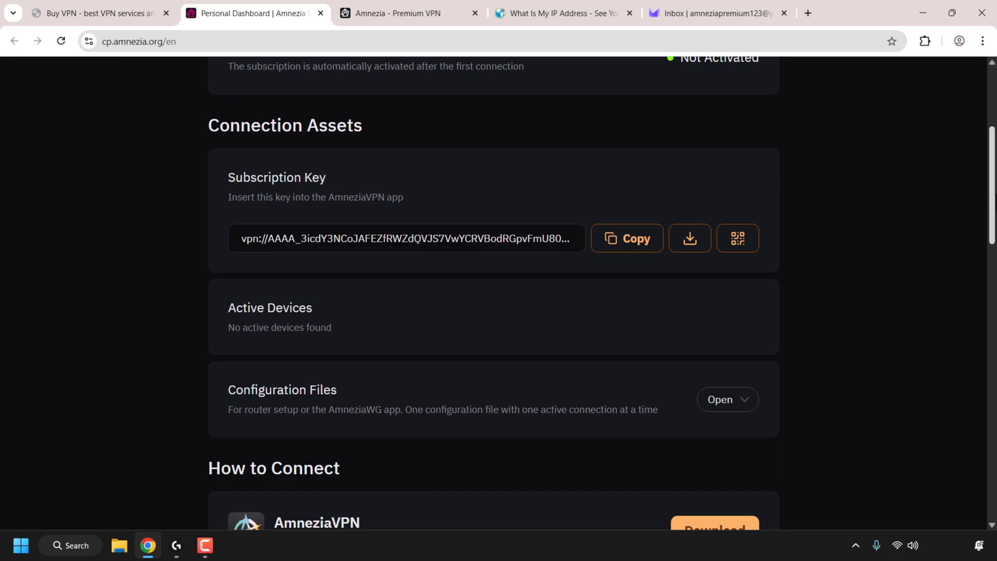
scroll(399, 128, down, 3)
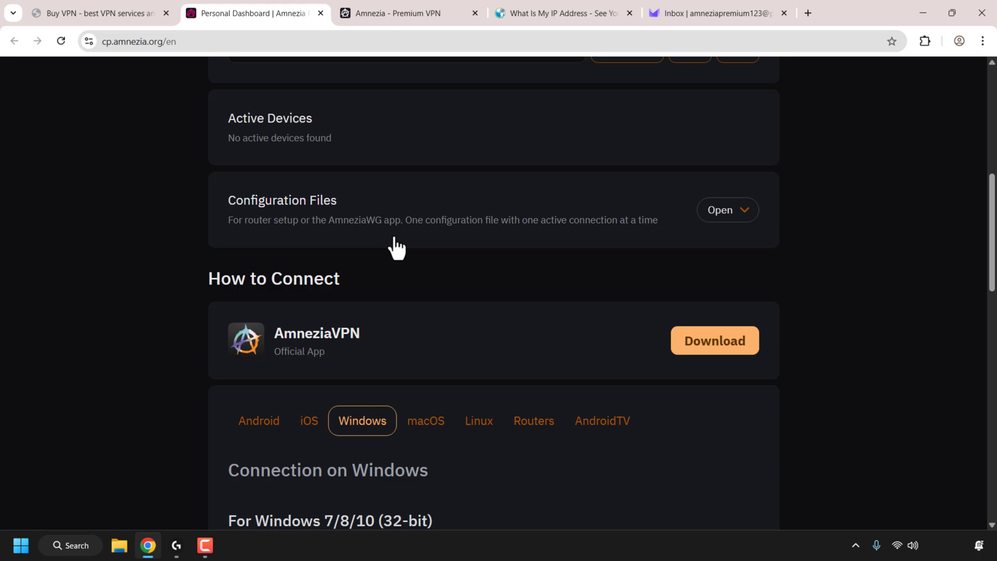
scroll(571, 254, down, 3)
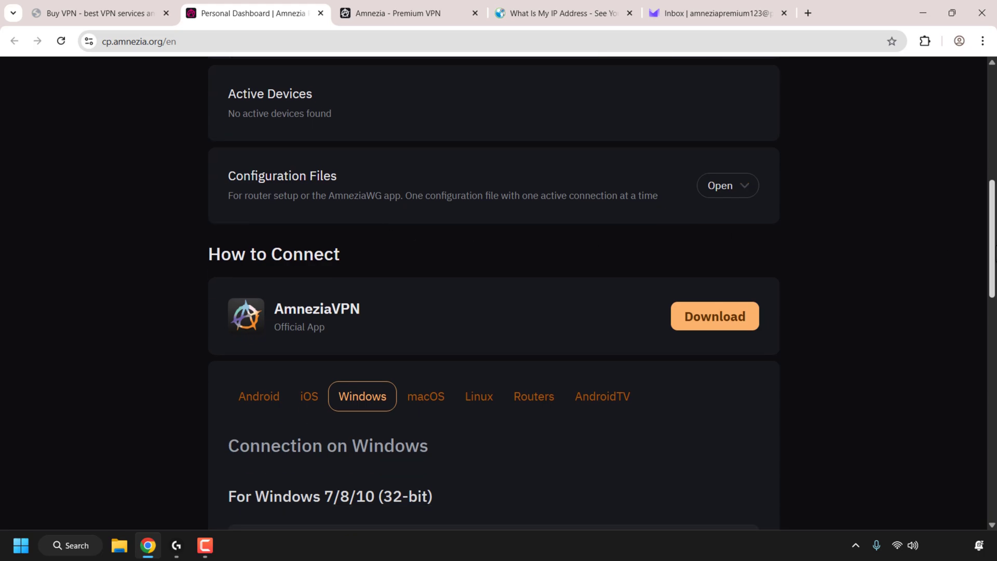
Review the Windows connection guide, open the official AmneziaVPN downloads page, and download the Windows 10, 11 64 bit installer.
scroll(550, 149, down, 1)
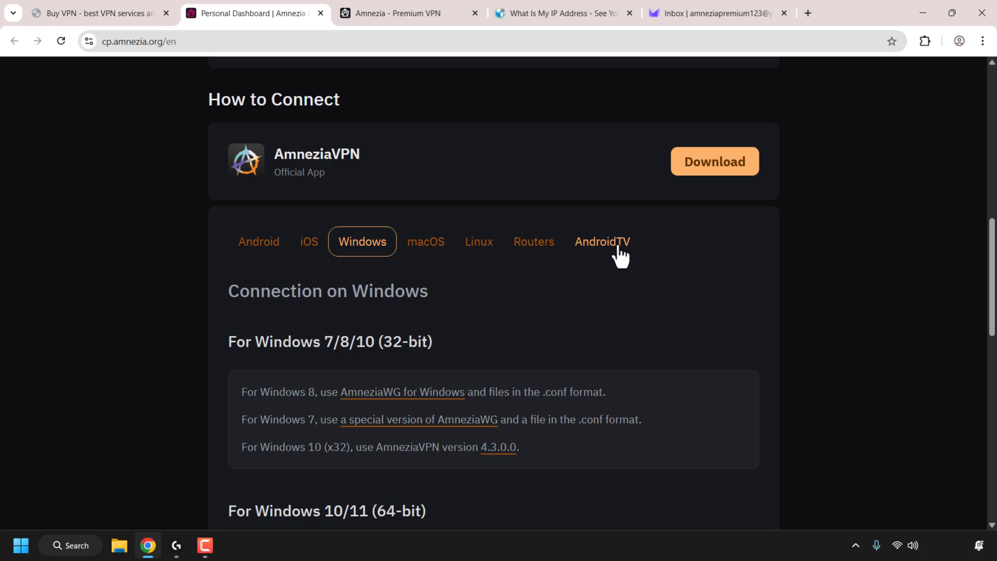
scroll(498, 291, down, 12)
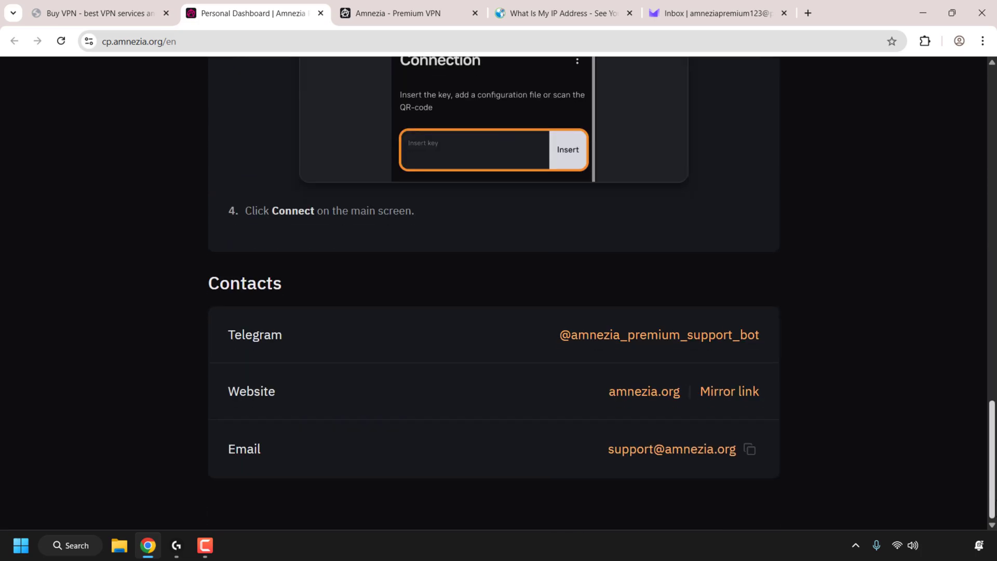
scroll(638, 207, up, 12)
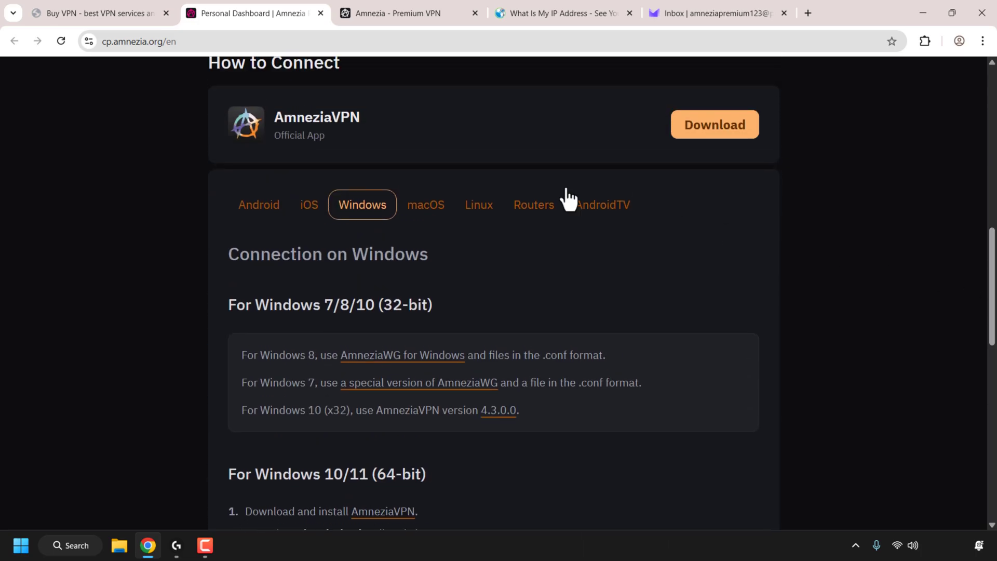
click(729, 137)
click(272, 41)
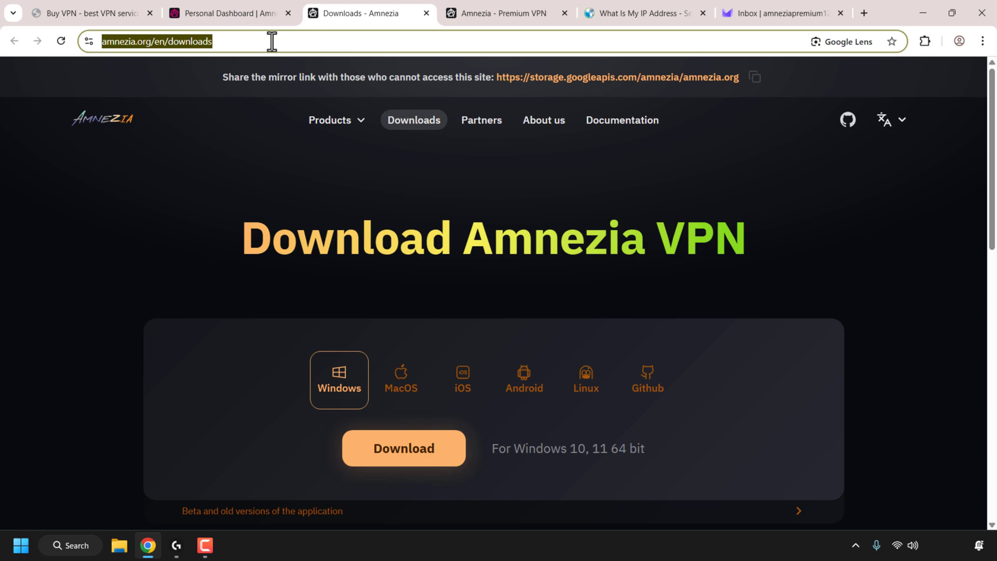
click(466, 203)
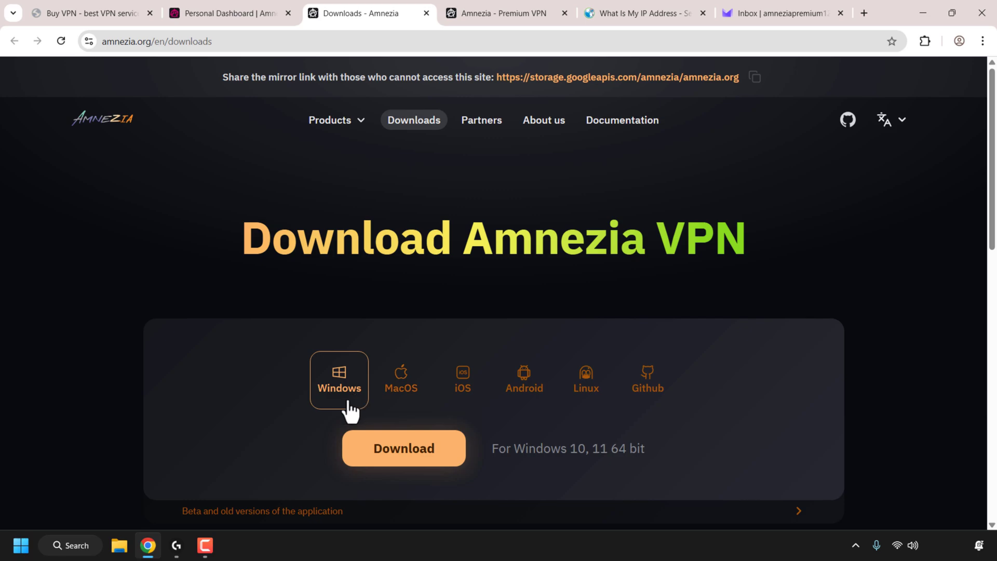
click(453, 451)
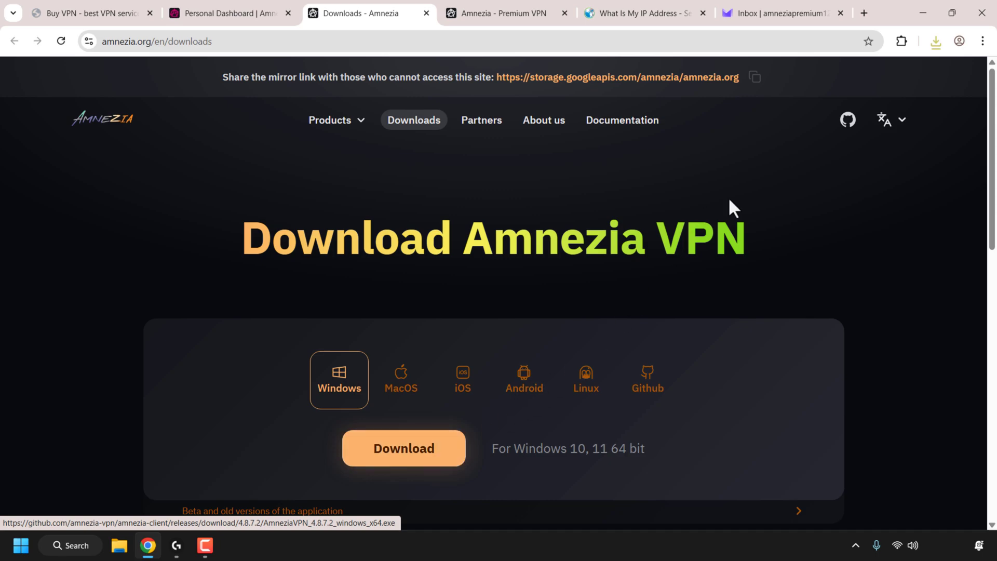
Run the downloaded AmneziaVPN installer with its default options and allow it to make changes to the device.
click(936, 44)
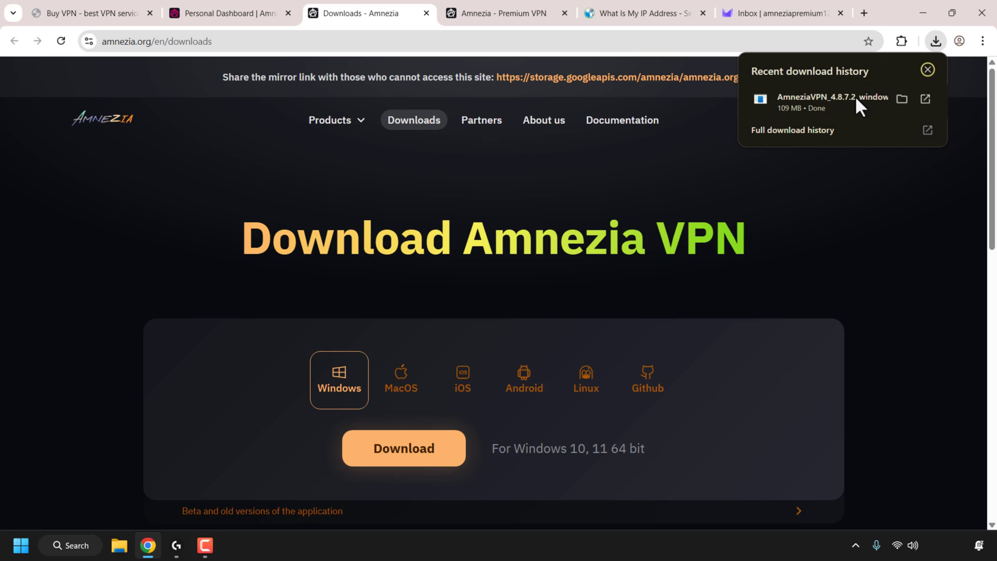
click(853, 98)
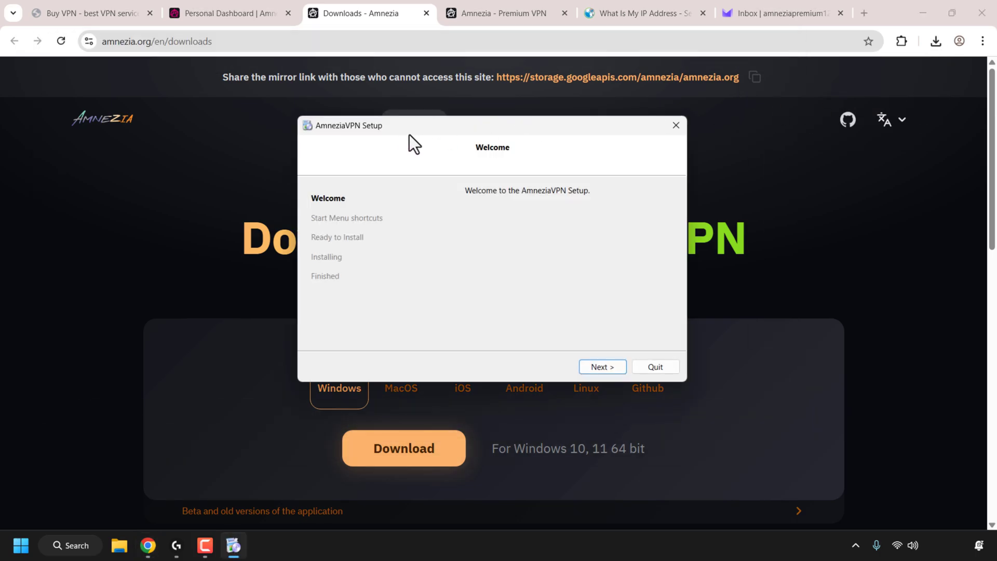
click(621, 366)
click(619, 366)
click(619, 367)
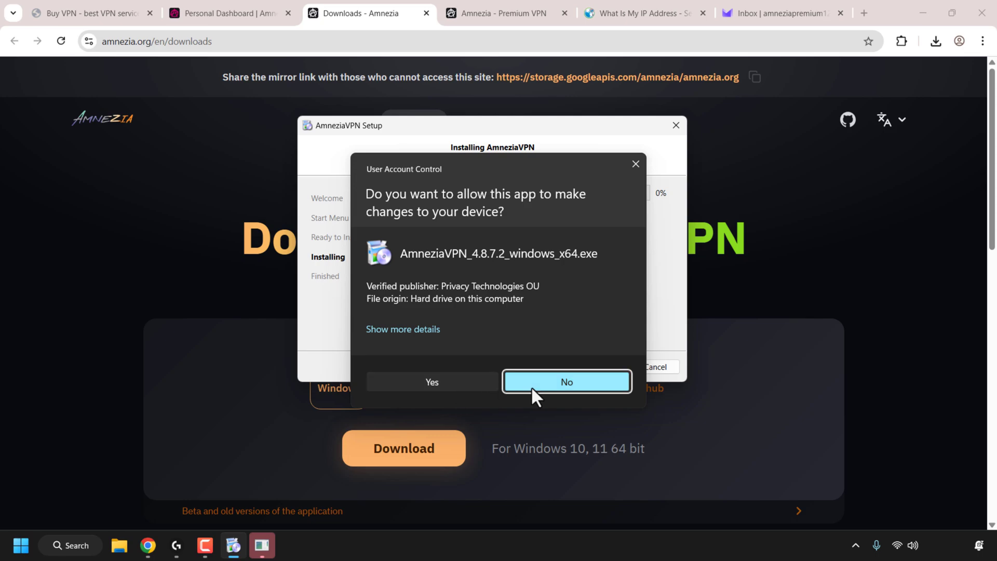
click(463, 381)
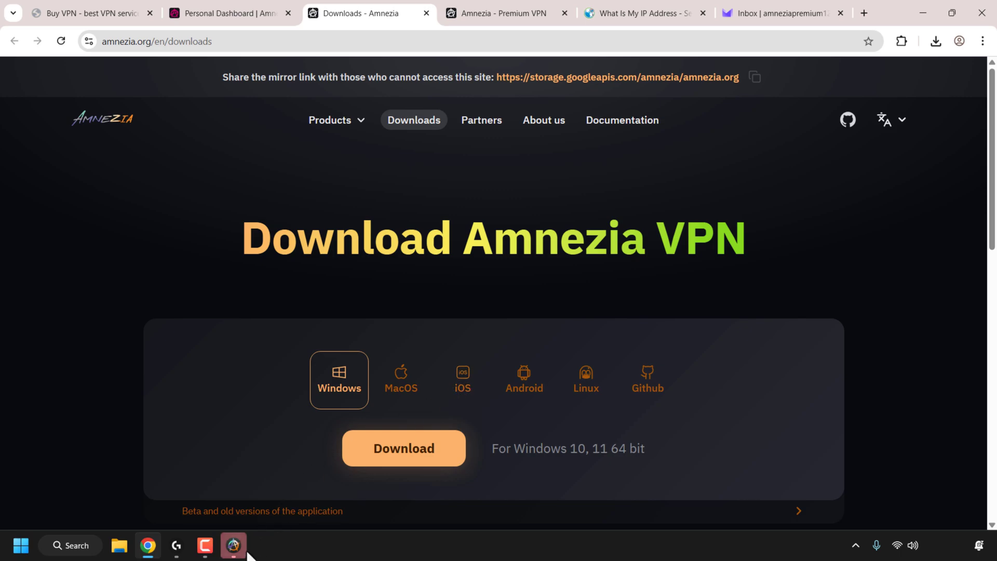
Start the AmneziaVPN setup, paste the purchased subscription key into the key field, and add the Amnezia Premium connection.
click(537, 448)
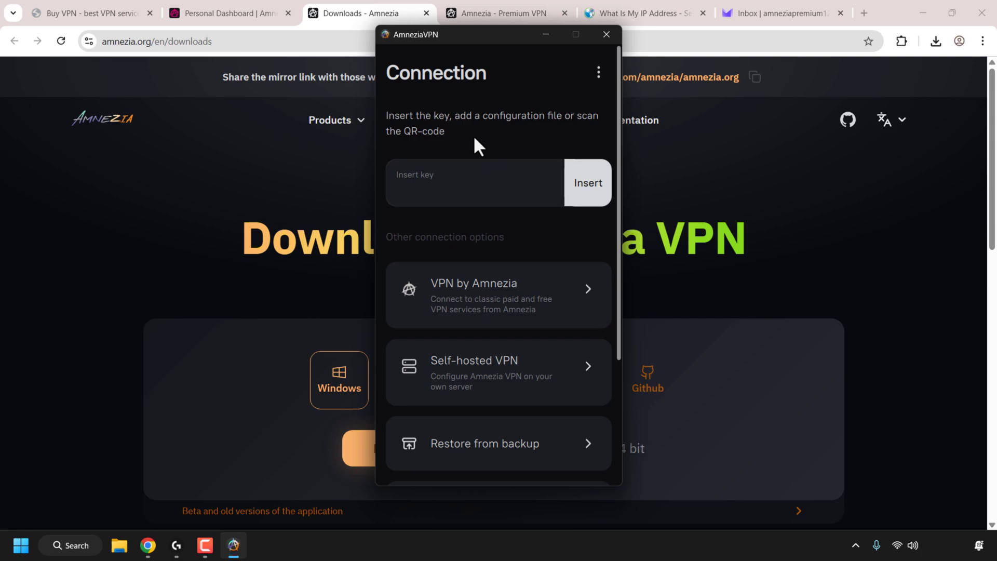
click(475, 190)
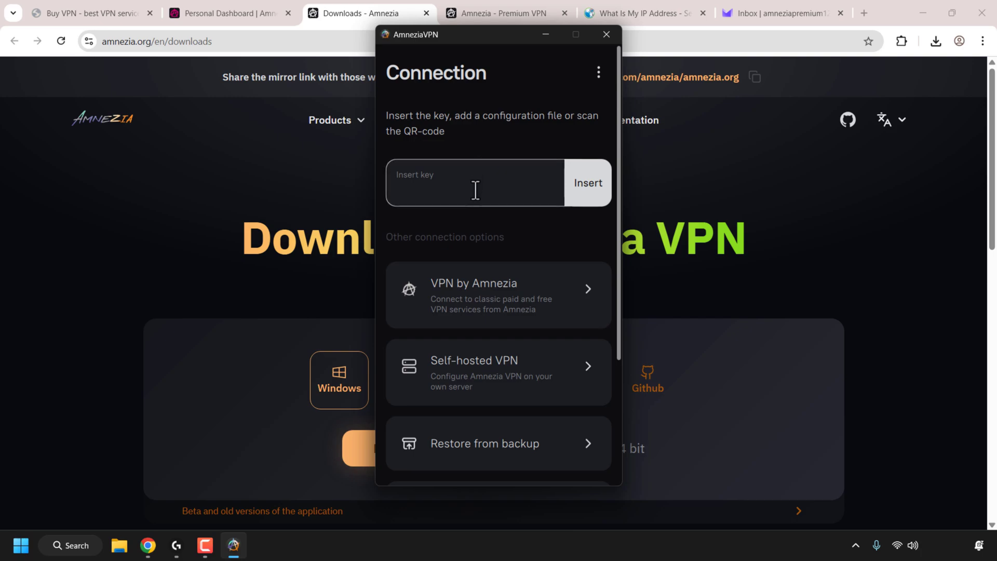
right_click(475, 190)
click(506, 227)
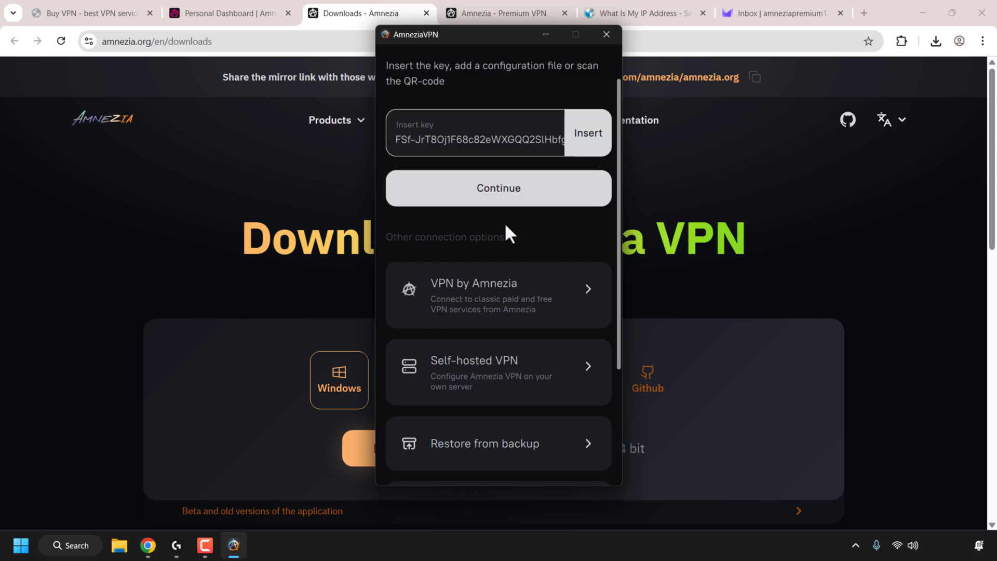
click(509, 200)
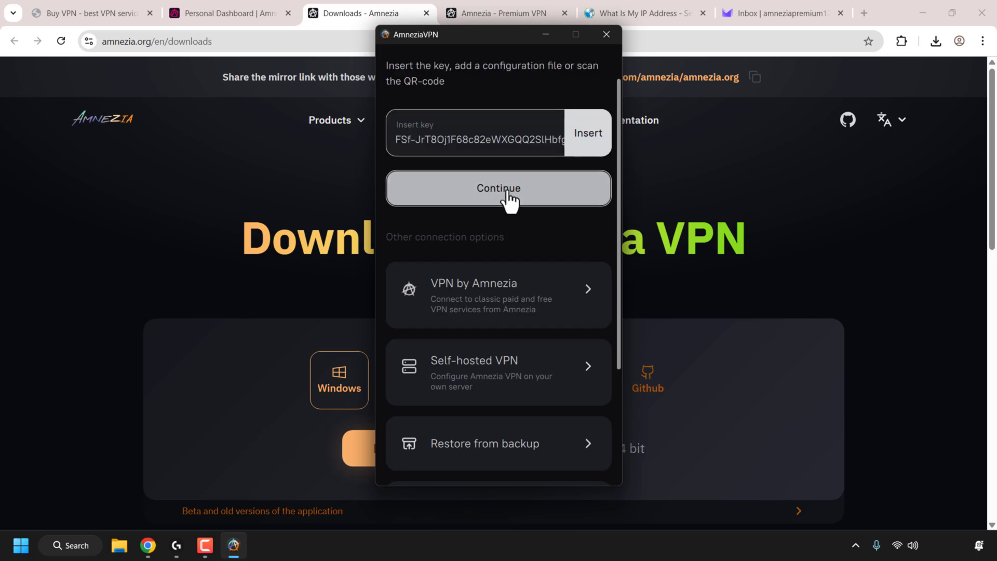
click(536, 454)
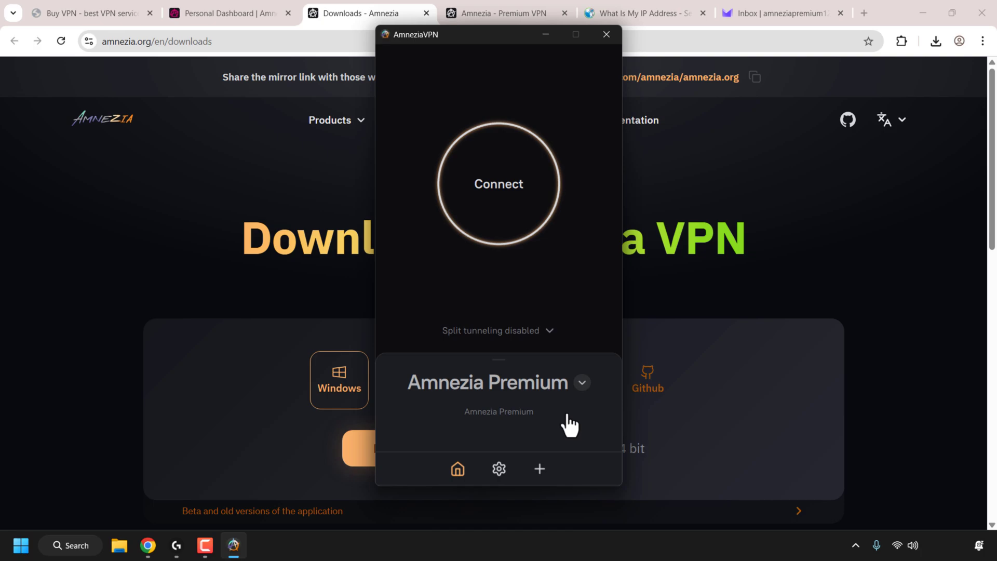
Connect to the VPN through Amnezia Premium at its default location, and disconnect.
click(505, 205)
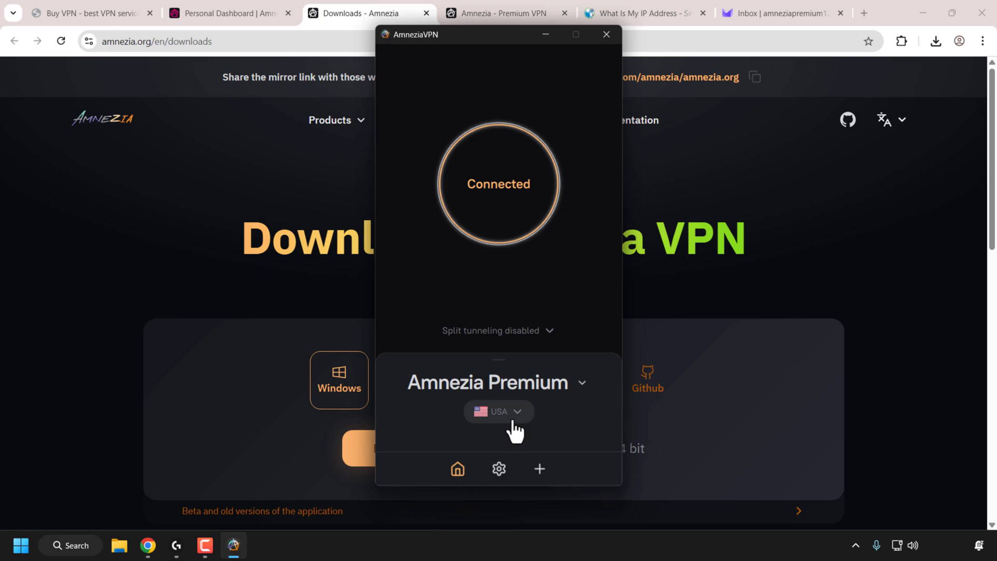
click(513, 218)
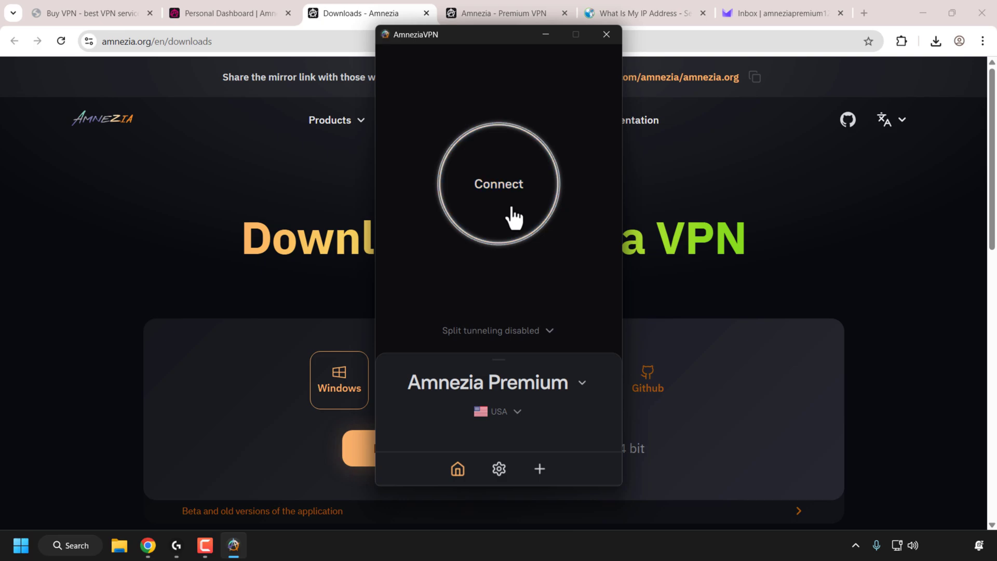
Set the Amnezia Premium connection location to Singapore and connect to the VPN.
click(517, 419)
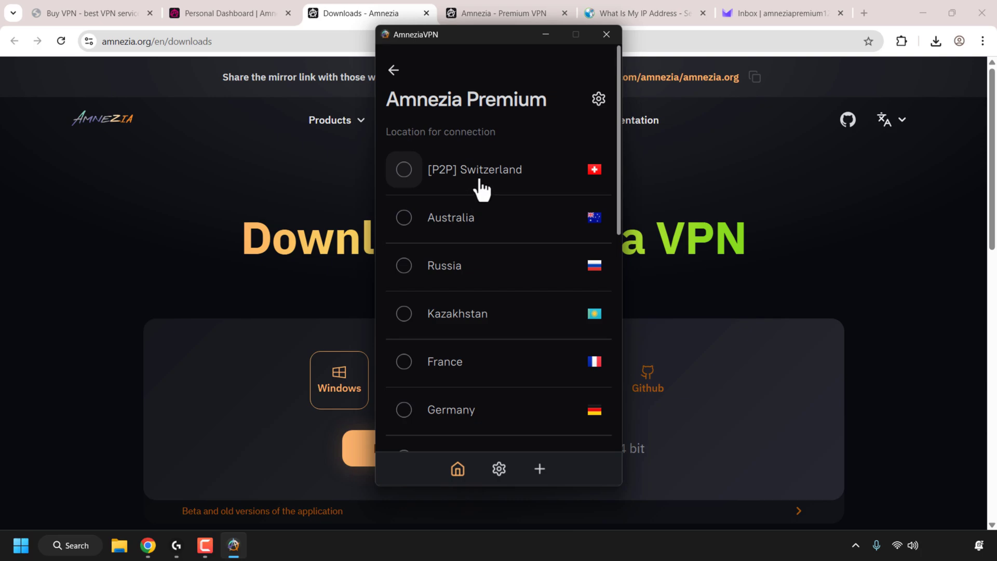
drag(616, 167, 612, 398)
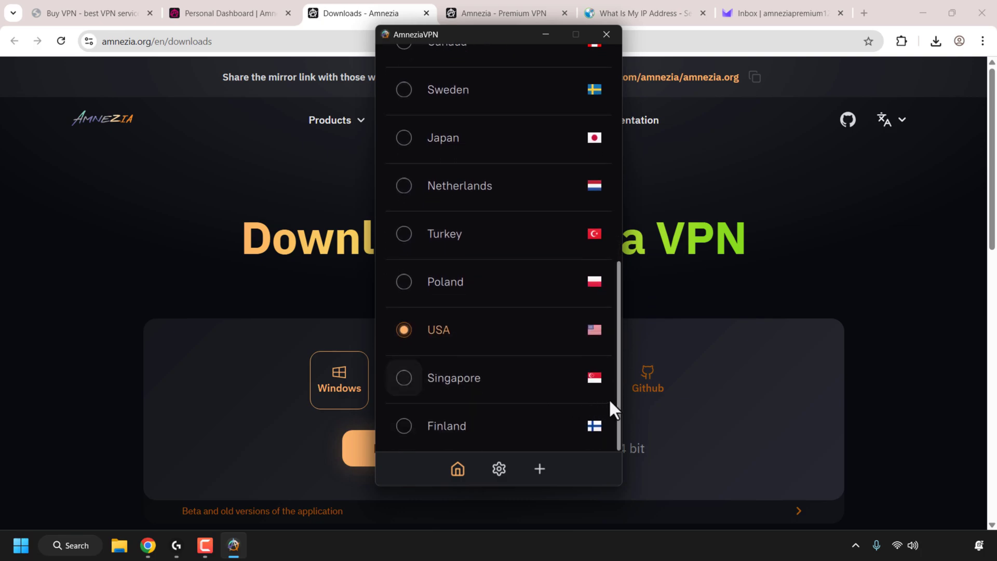
click(453, 380)
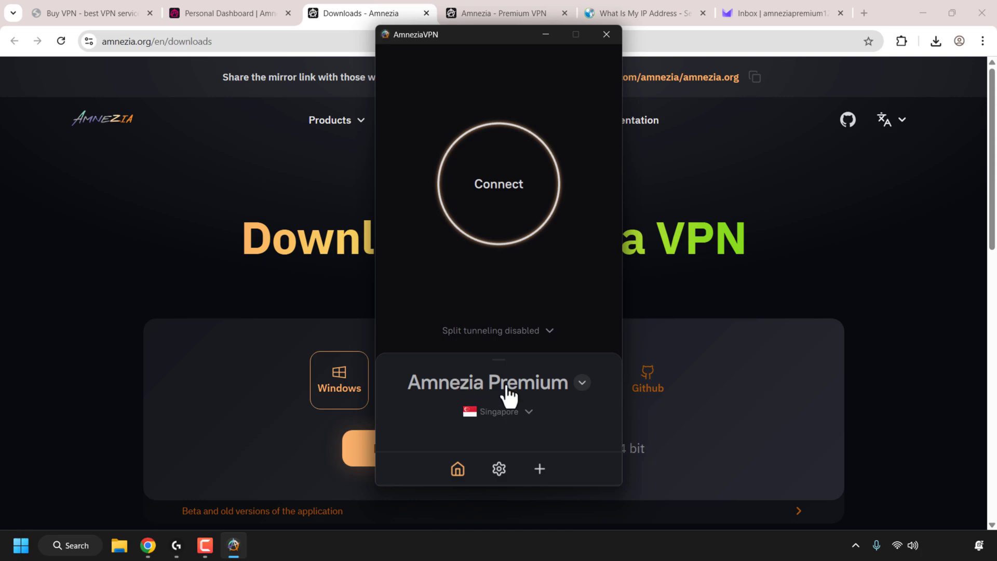
click(530, 218)
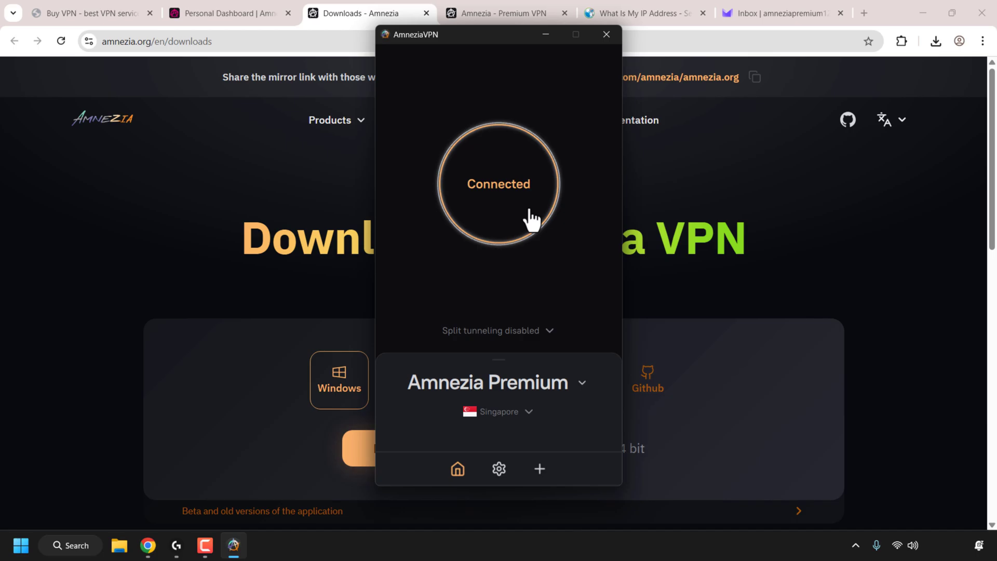
Minimize AmneziaVPN and reload whatismyipaddress.com in the browser to check the public IP address and location.
click(545, 33)
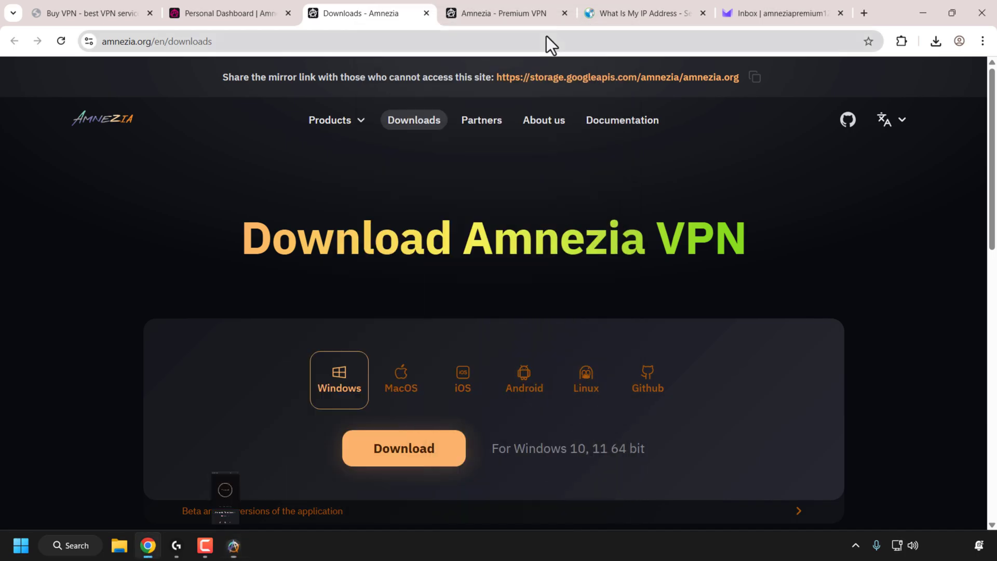
click(615, 14)
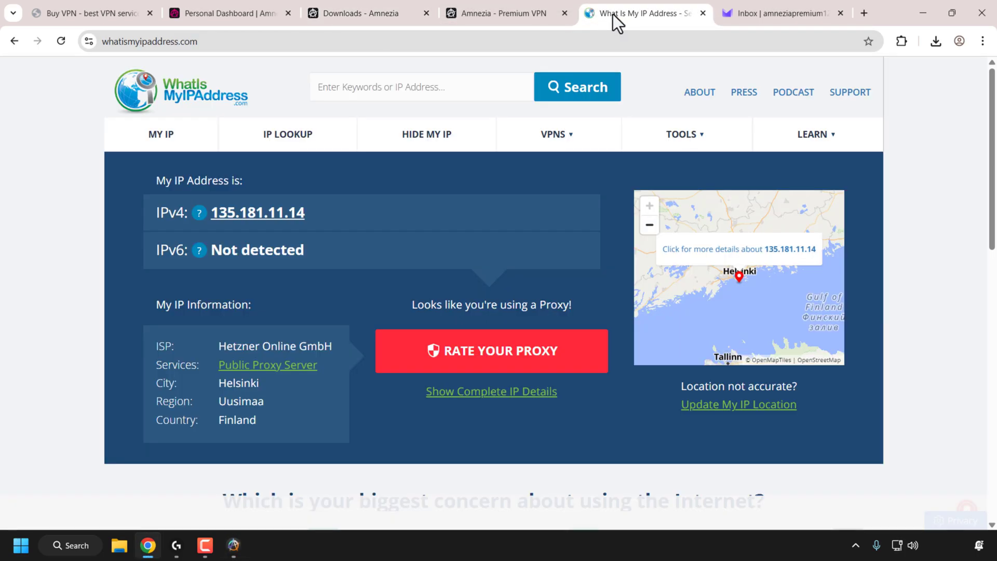
click(236, 42)
click(247, 41)
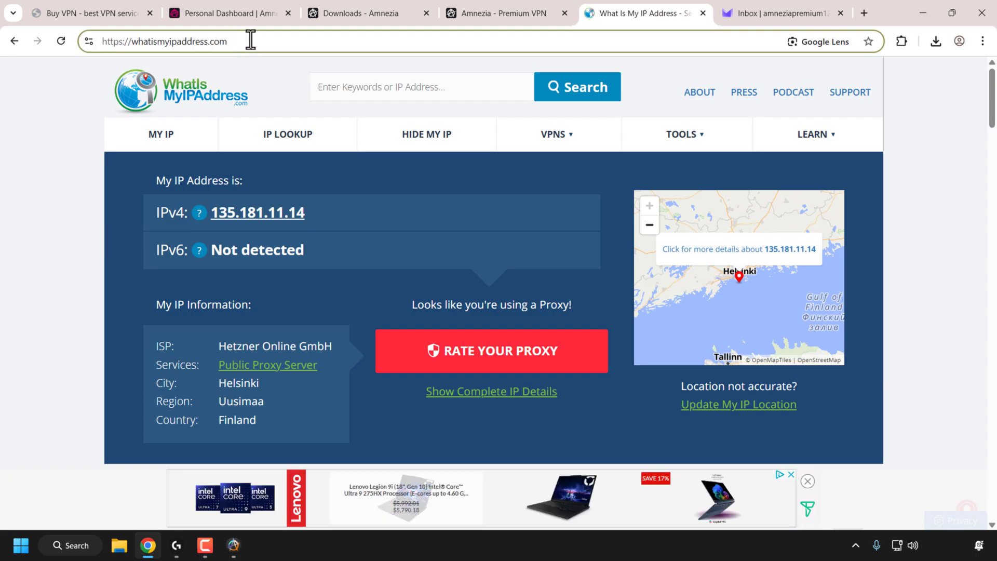
key(Return)
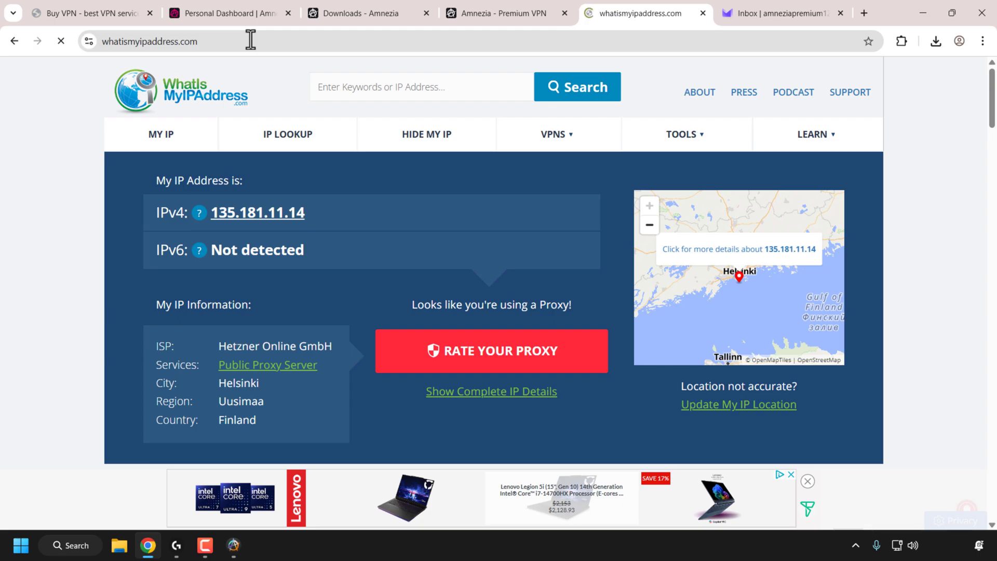
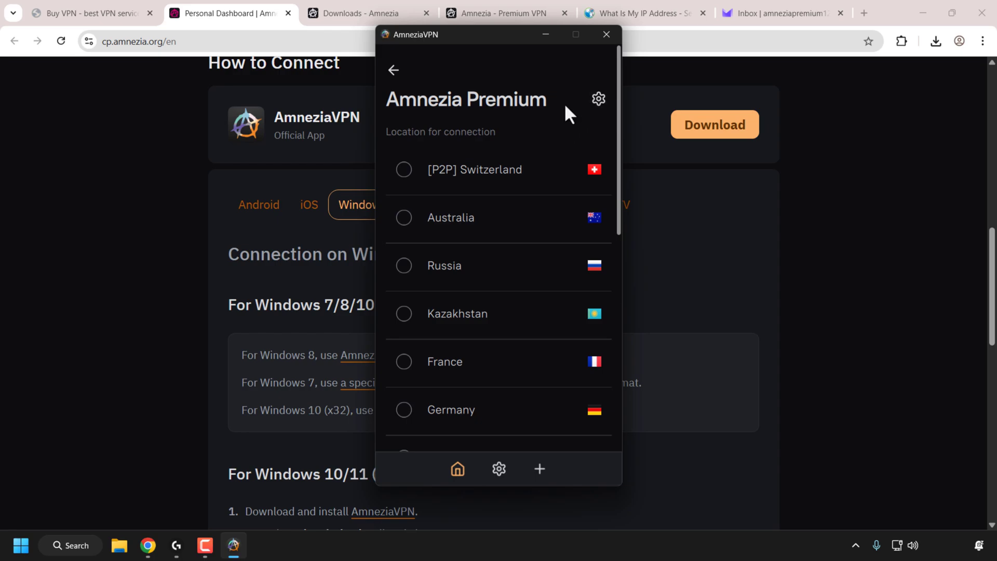
View the Amnezia Premium subscription details and its Configuration Files list, and return to the AmneziaVPN connection screen.
click(598, 100)
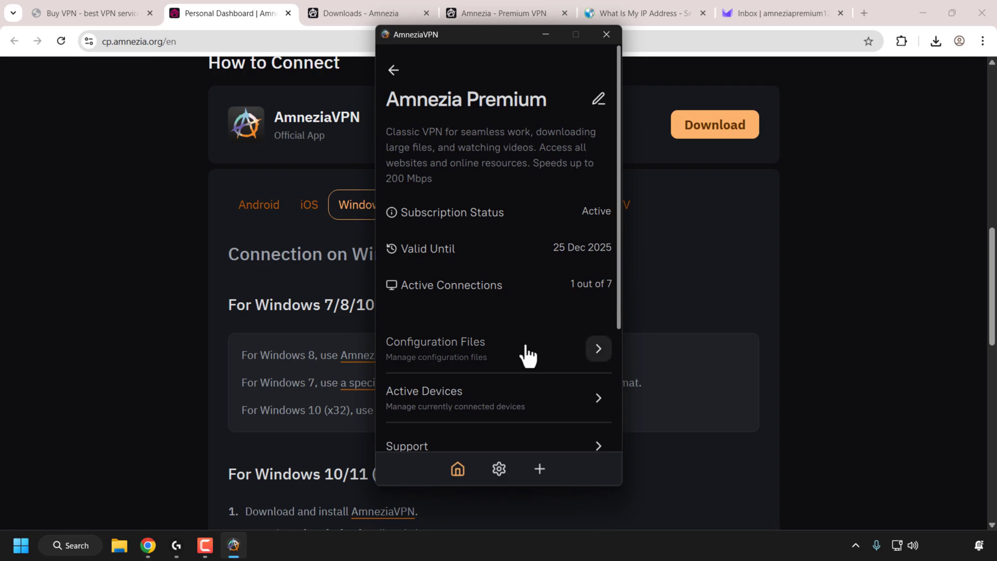
drag(615, 305, 617, 375)
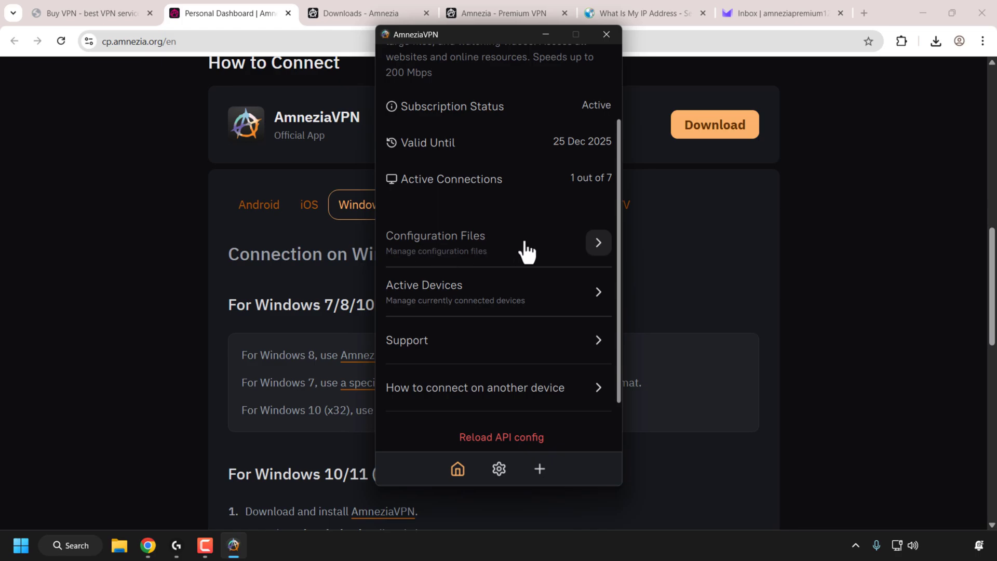
click(599, 242)
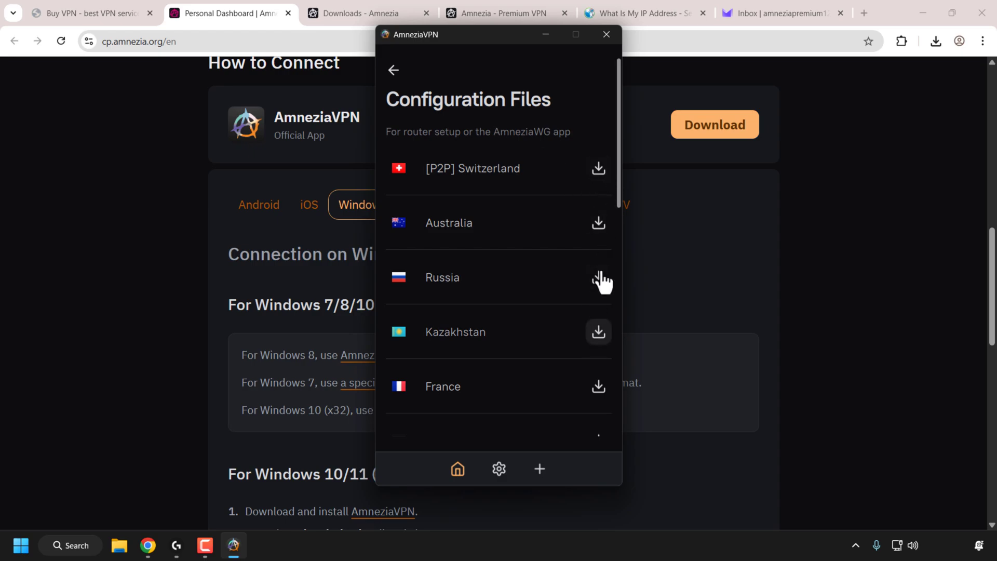
drag(618, 188, 592, 114)
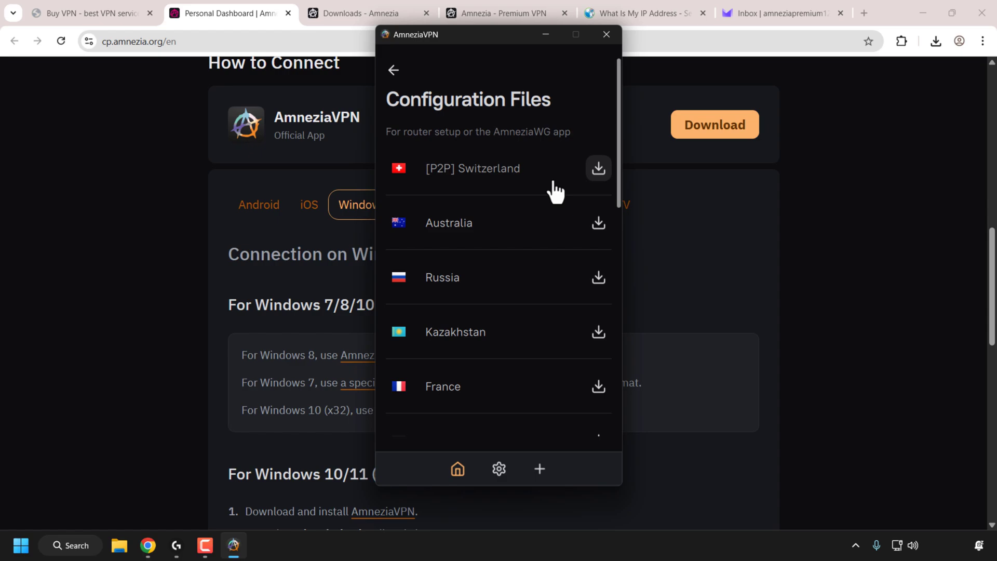
click(393, 71)
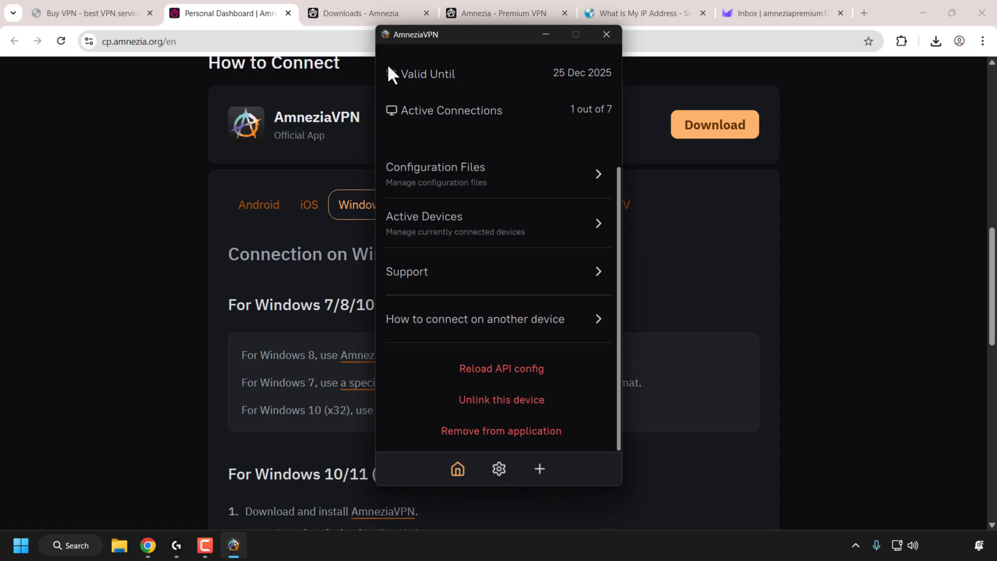
scroll(517, 119, up, 5)
scroll(517, 124, down, 2)
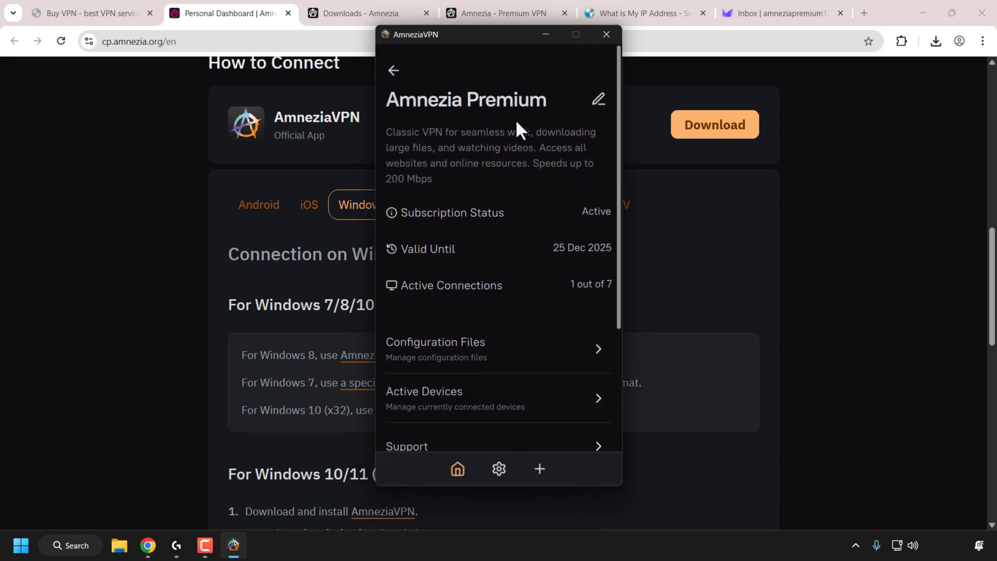
click(393, 72)
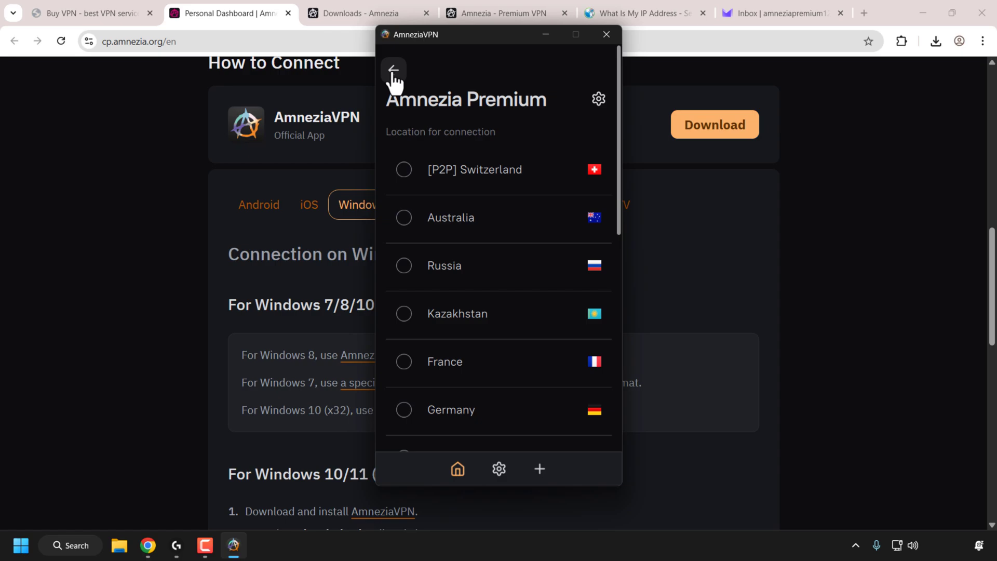
click(394, 73)
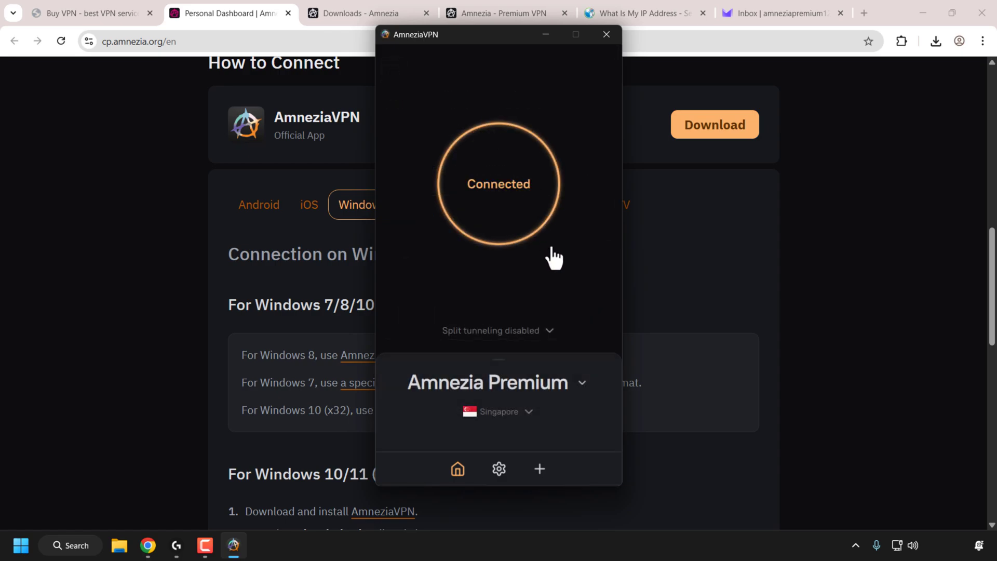